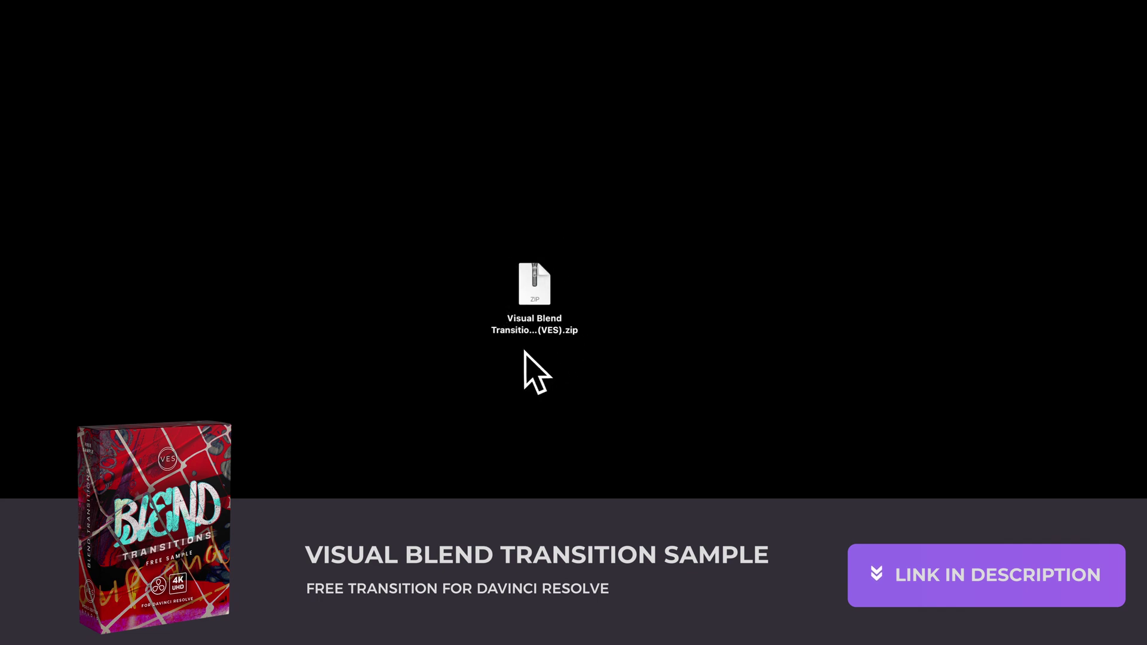
Step: Unzip the Visual Blend sample and check its License and Installation Instructions files
double_click(536, 295)
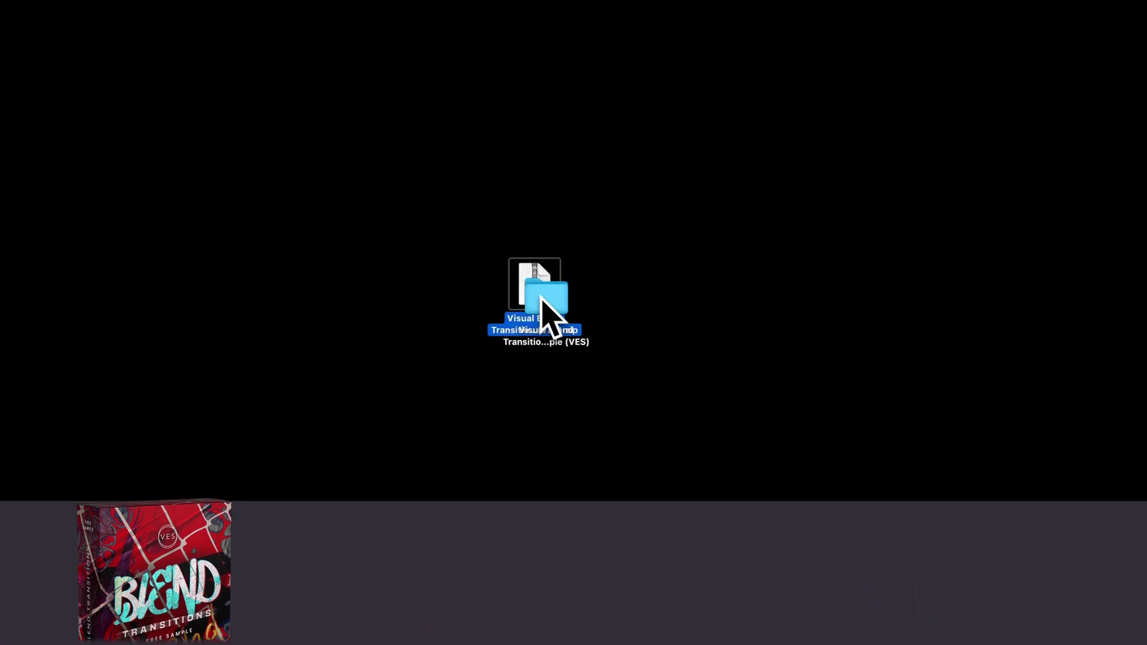
double_click(543, 302)
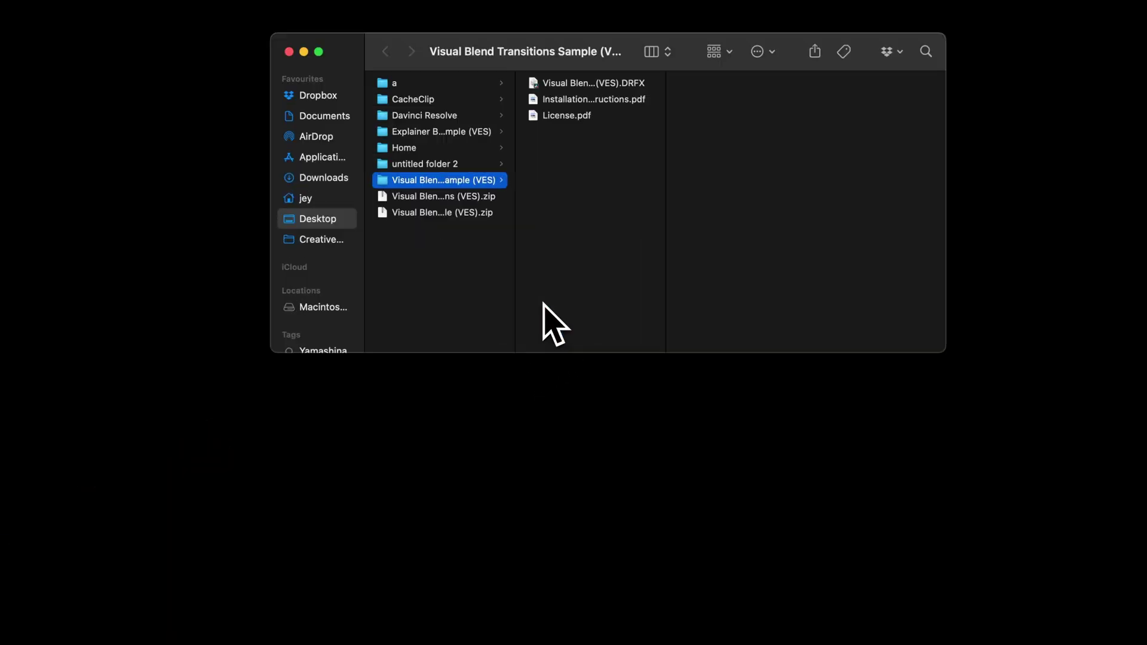
click(574, 117)
click(570, 103)
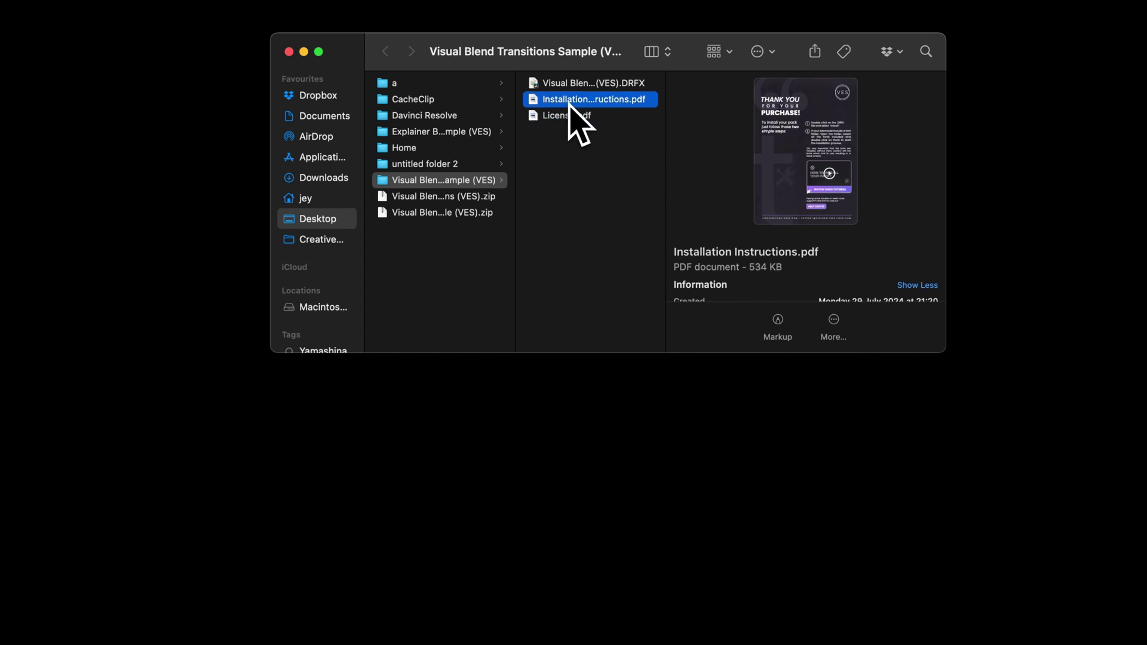
Step: Install the sample's DRFX template bundle into DaVinci Resolve
click(571, 82)
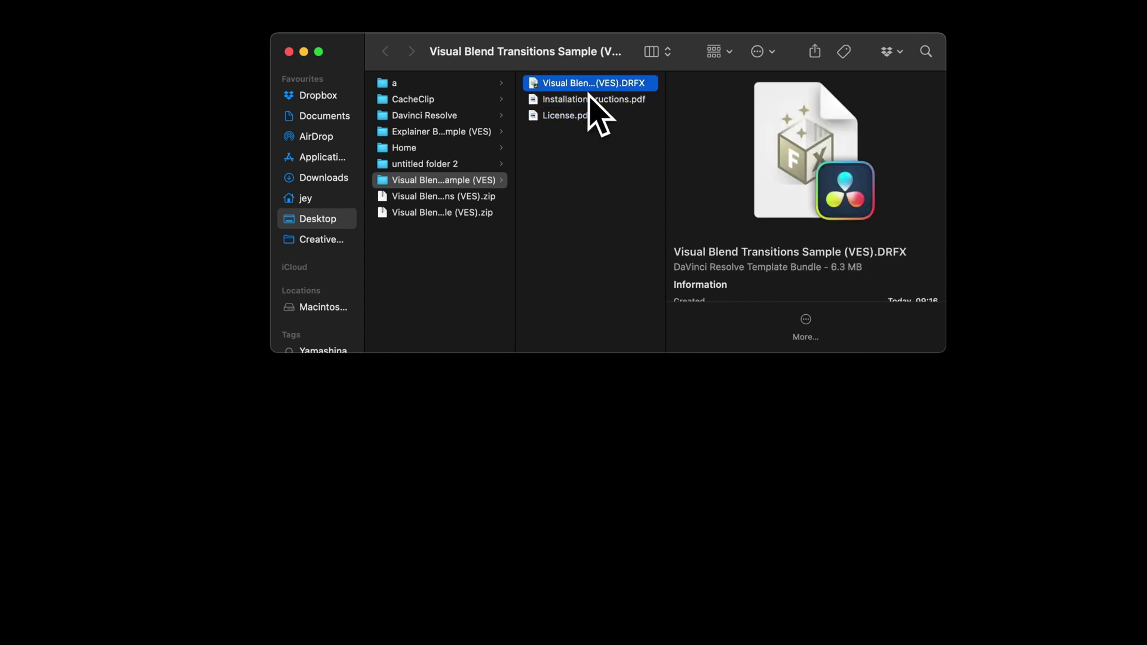
double_click(586, 86)
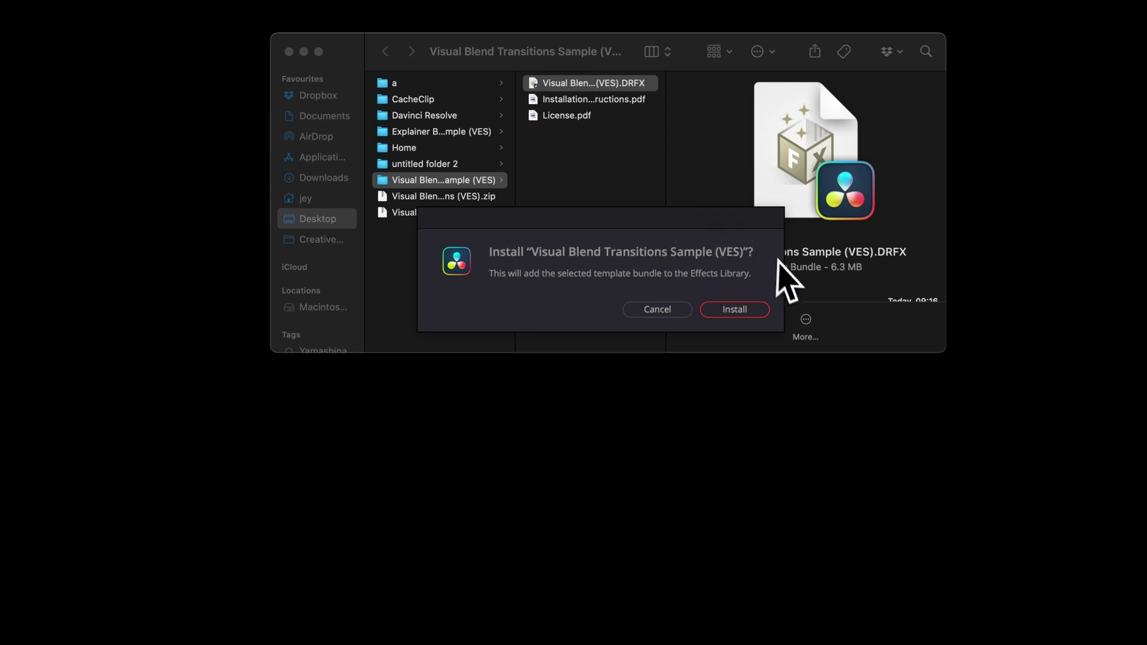
click(734, 309)
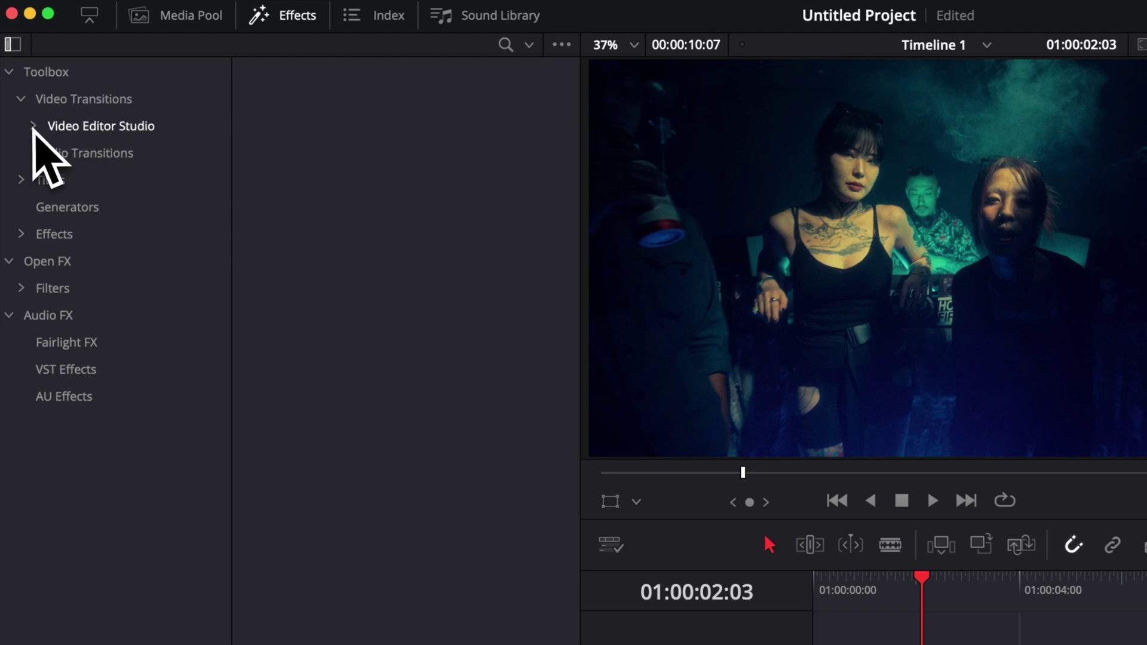
Step: Find Visual Blend Transitions Sample under Video Transitions > Video Editor Studio > Sample
click(33, 126)
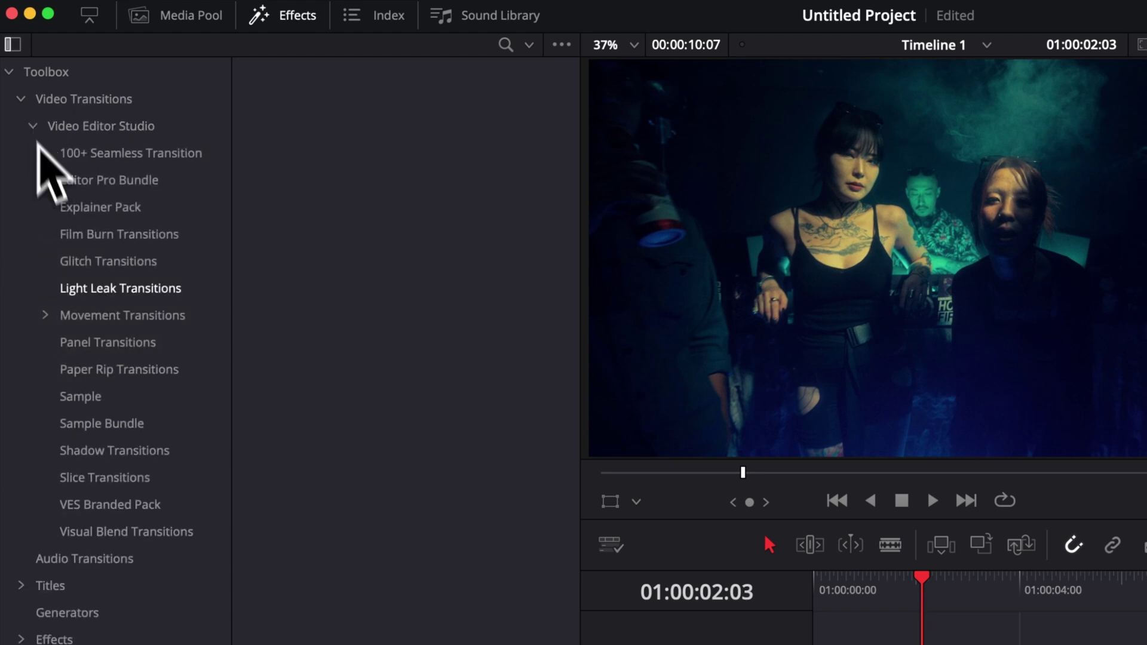
click(82, 398)
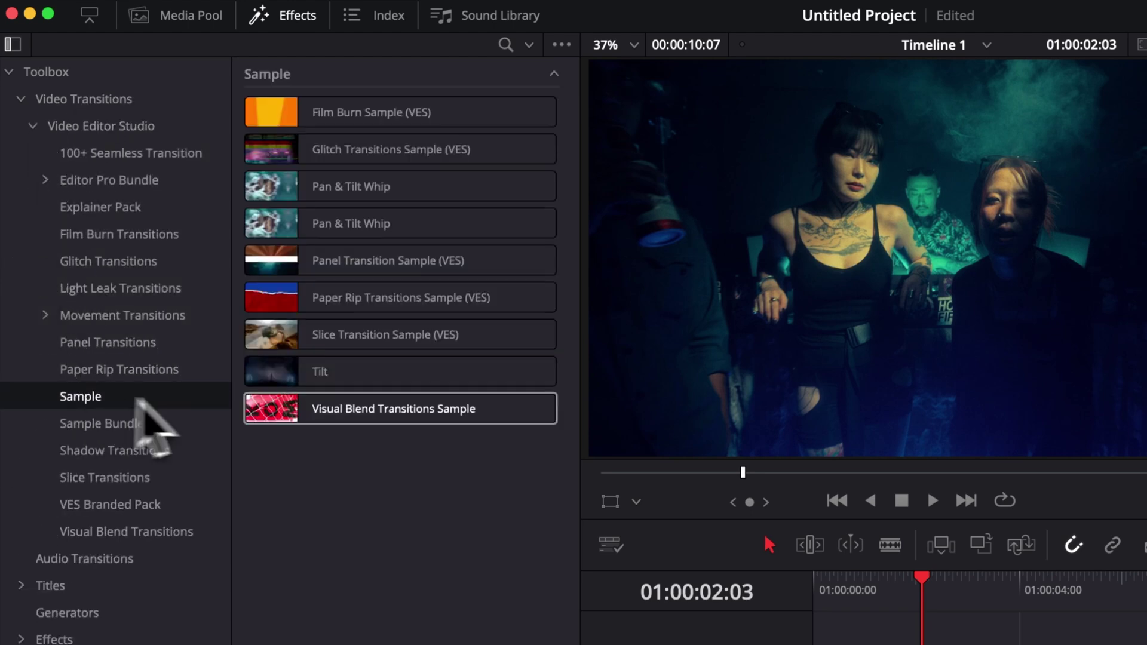
mouse_move(434, 412)
drag(435, 412, 717, 507)
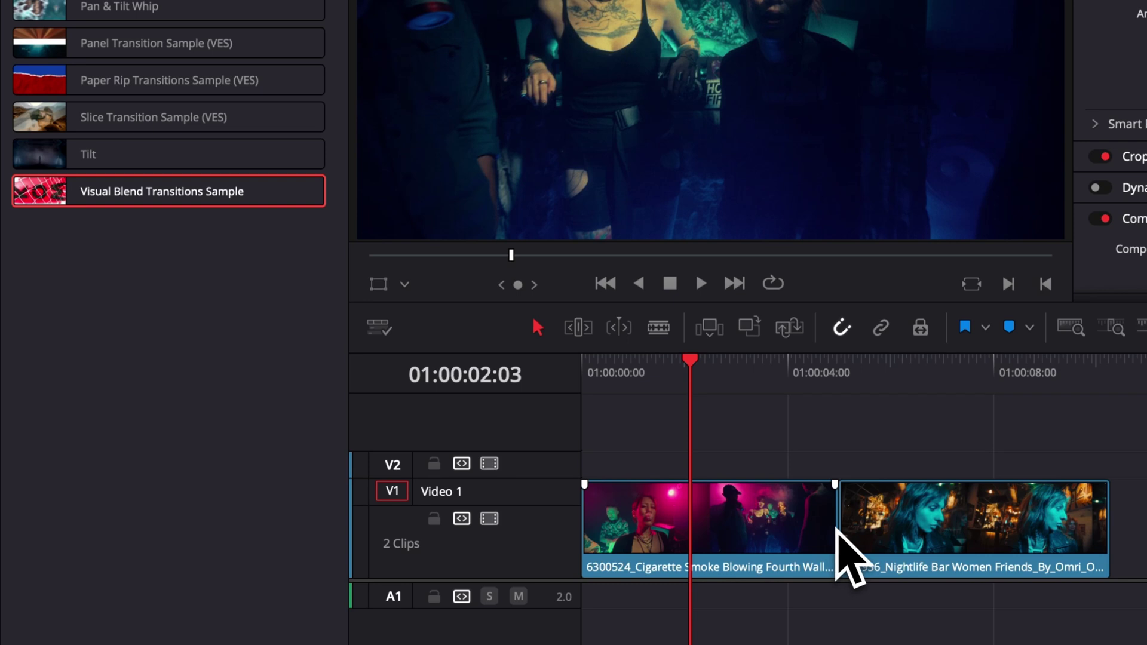
Step: Trim the first clip's end and second clip's start, then drop Visual Blend on the cut
drag(830, 521, 737, 515)
drag(842, 520, 794, 502)
drag(190, 197, 750, 518)
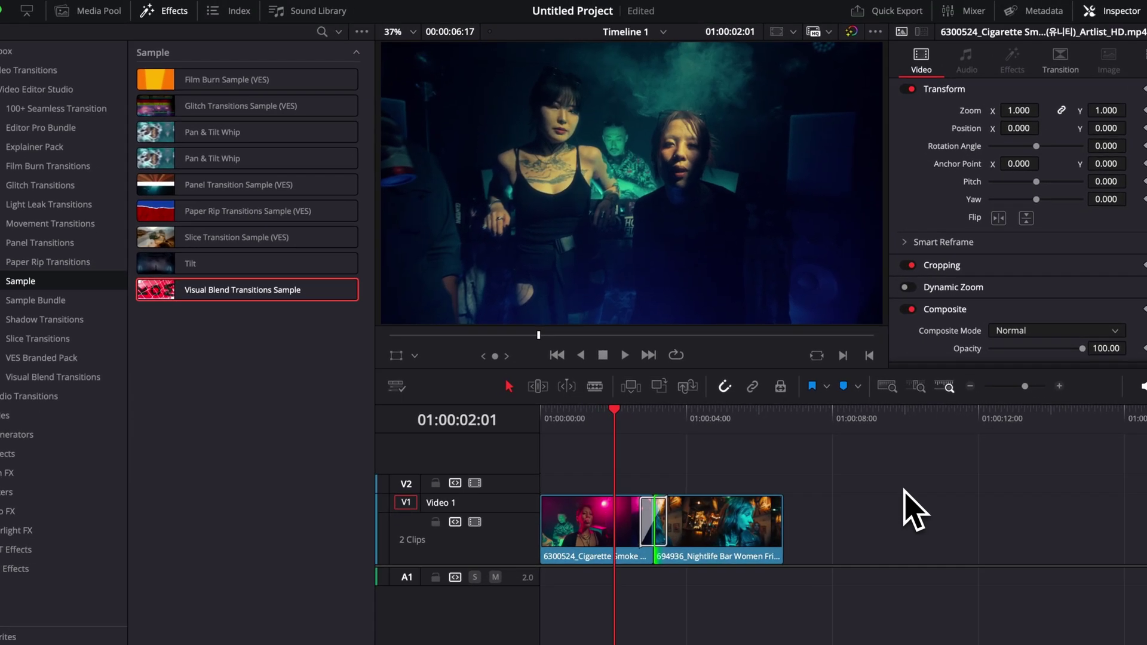
Step: Play the new transition and park the playhead on a frame inside it
key(space)
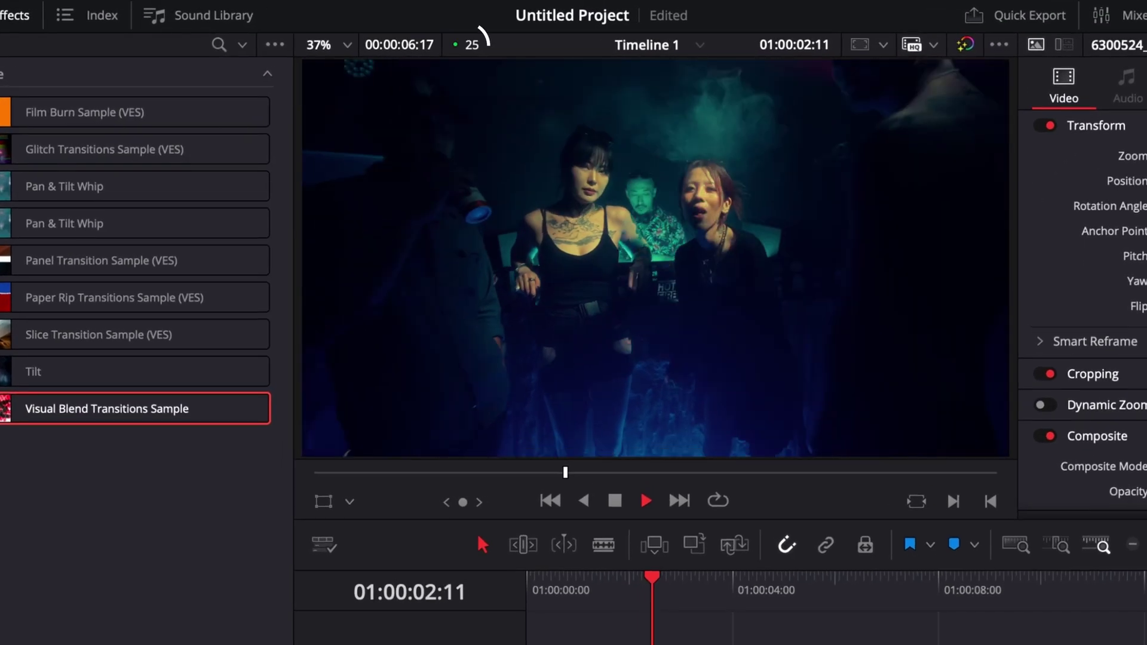
key(space)
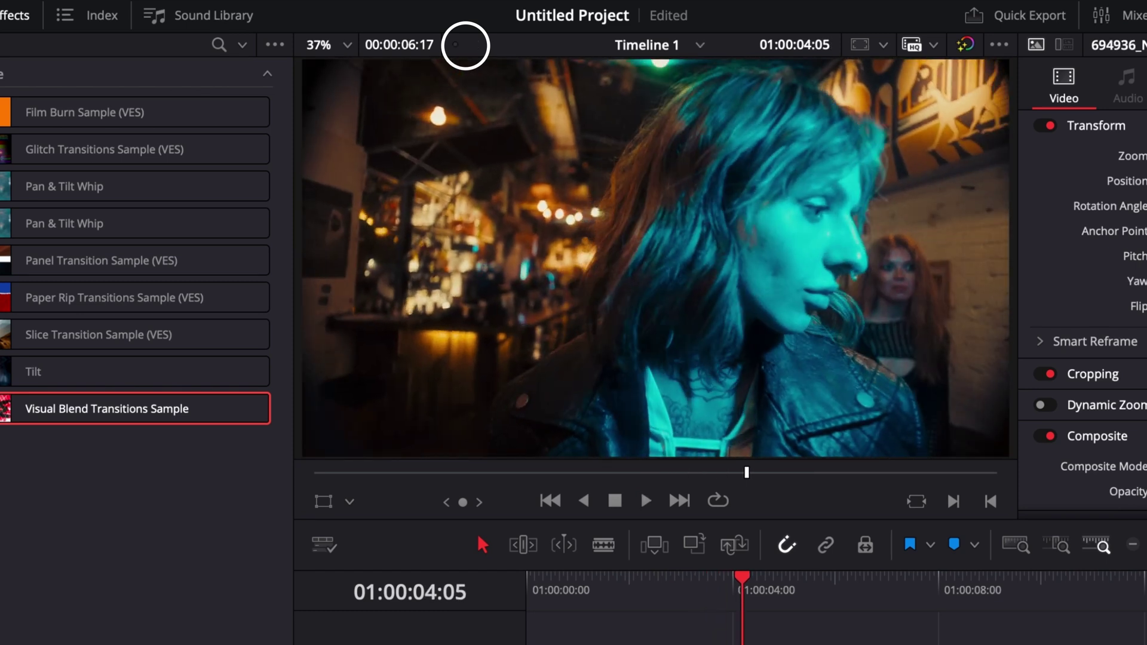
click(686, 589)
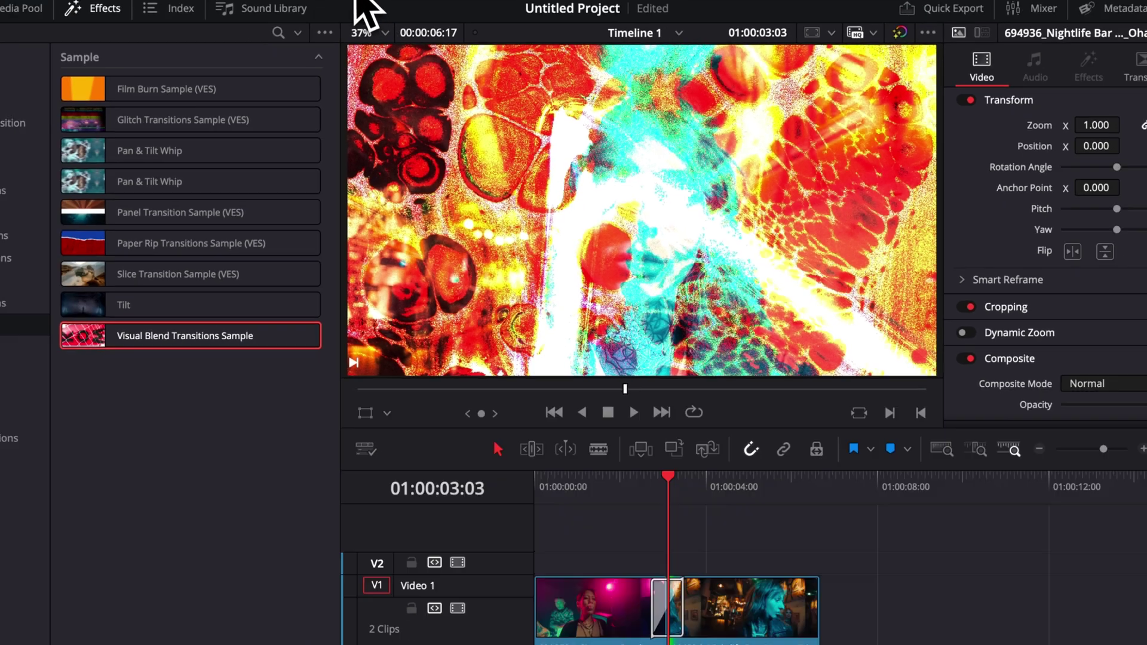
Step: Set Playback > Render Cache to Smart
click(391, 6)
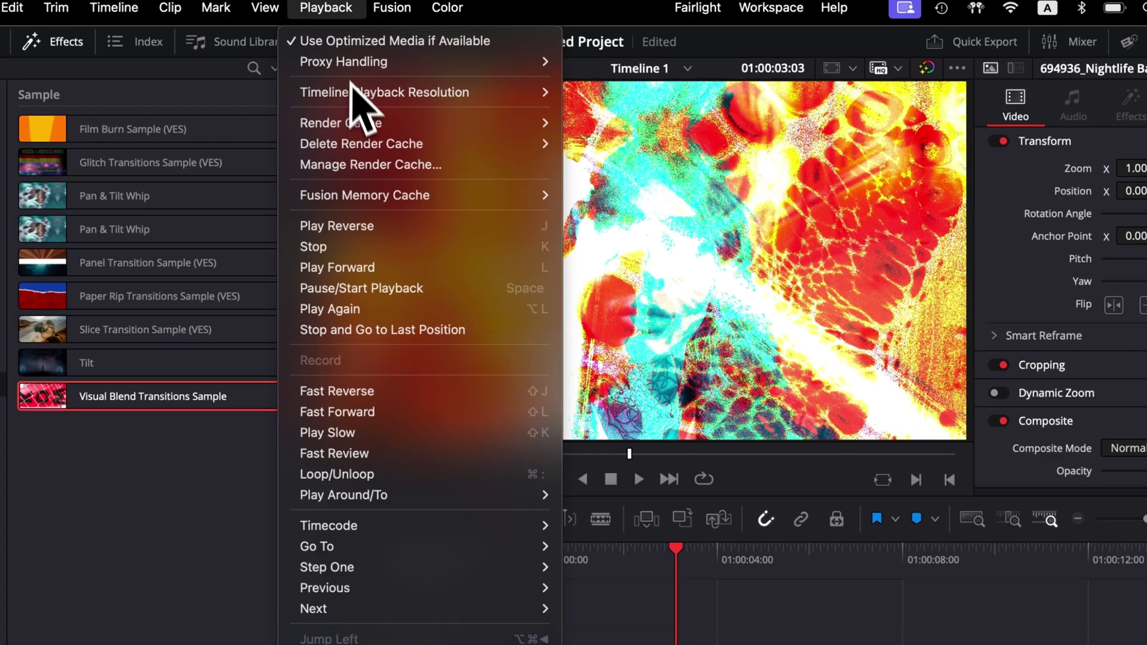
mouse_move(412, 92)
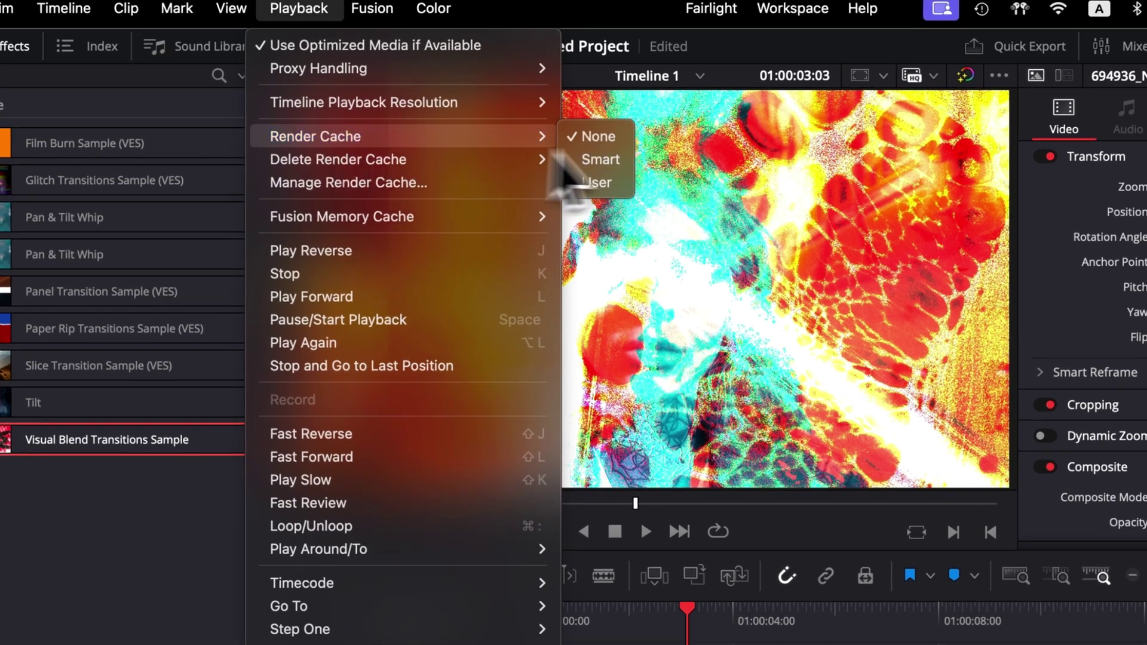
click(618, 160)
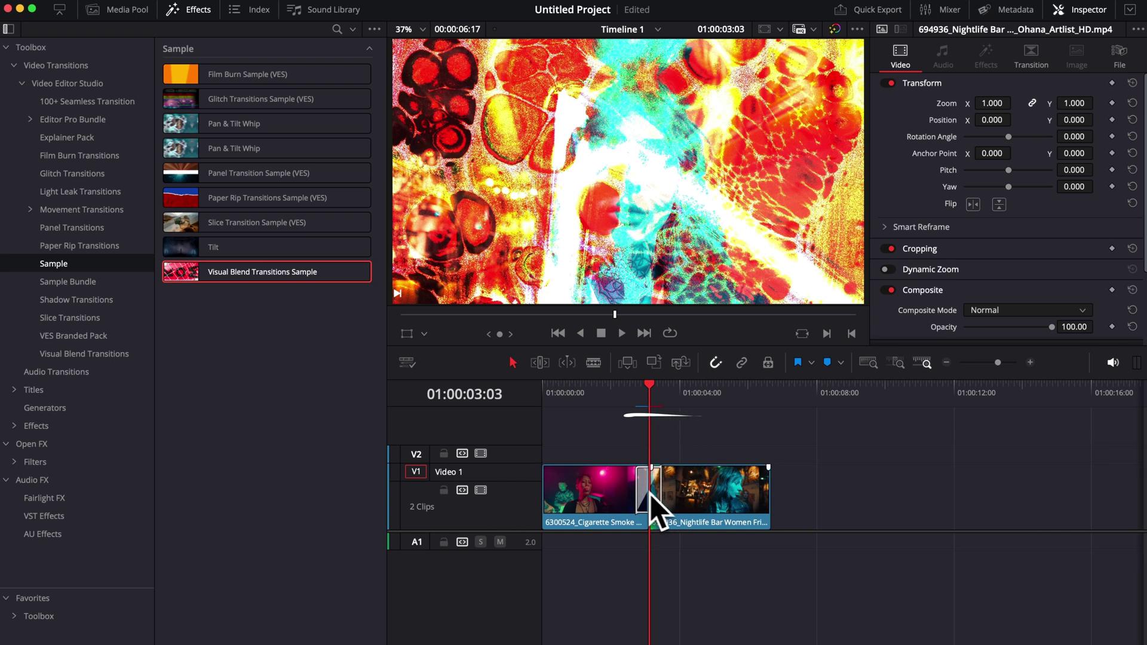
Step: Play through the 0.8-second Visual Blend transition from just before it
click(625, 395)
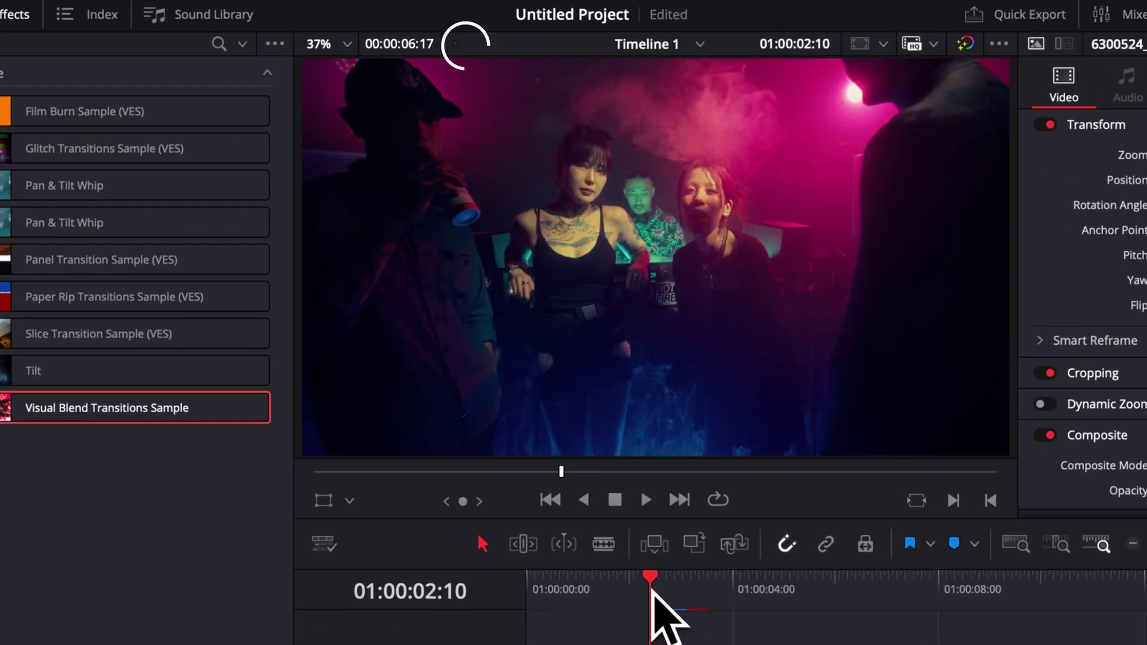
key(space)
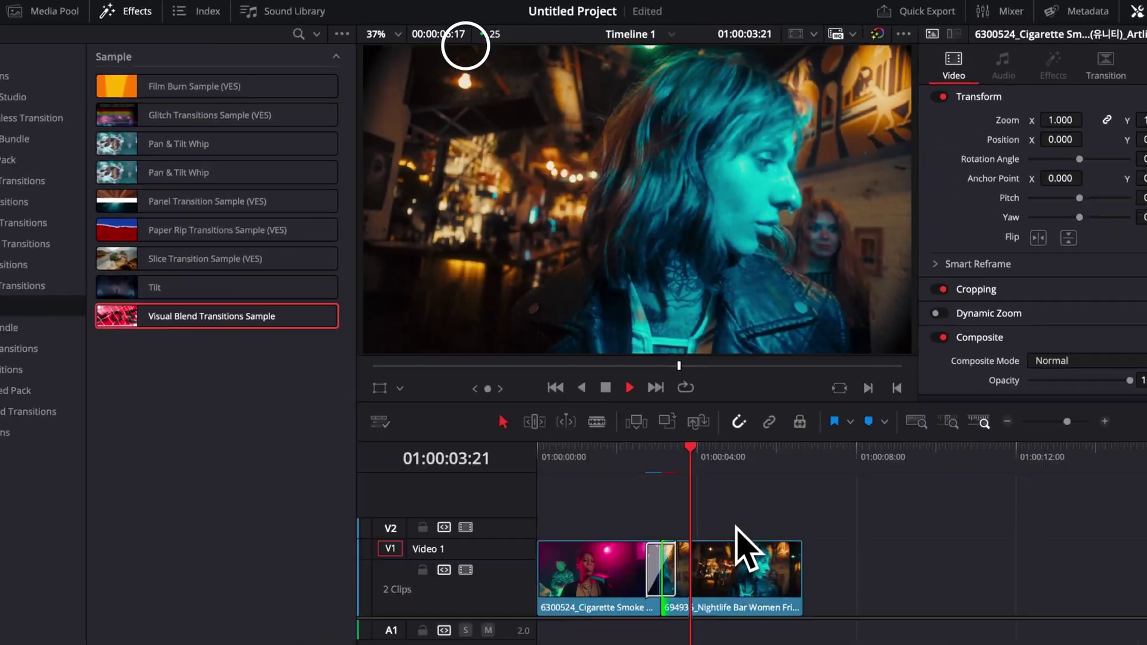
key(space)
Step: Extend the transition on the timeline to 1.1 seconds (28 frames)
click(638, 489)
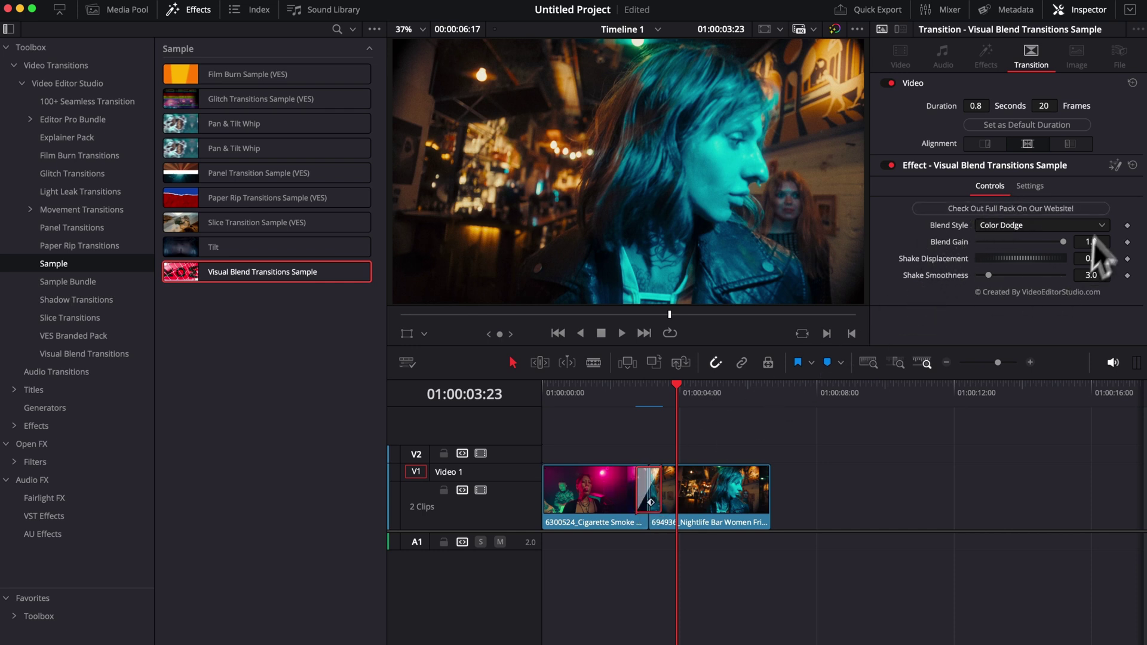
mouse_move(635, 489)
mouse_down()
mouse_move(604, 494)
mouse_move(631, 493)
mouse_up()
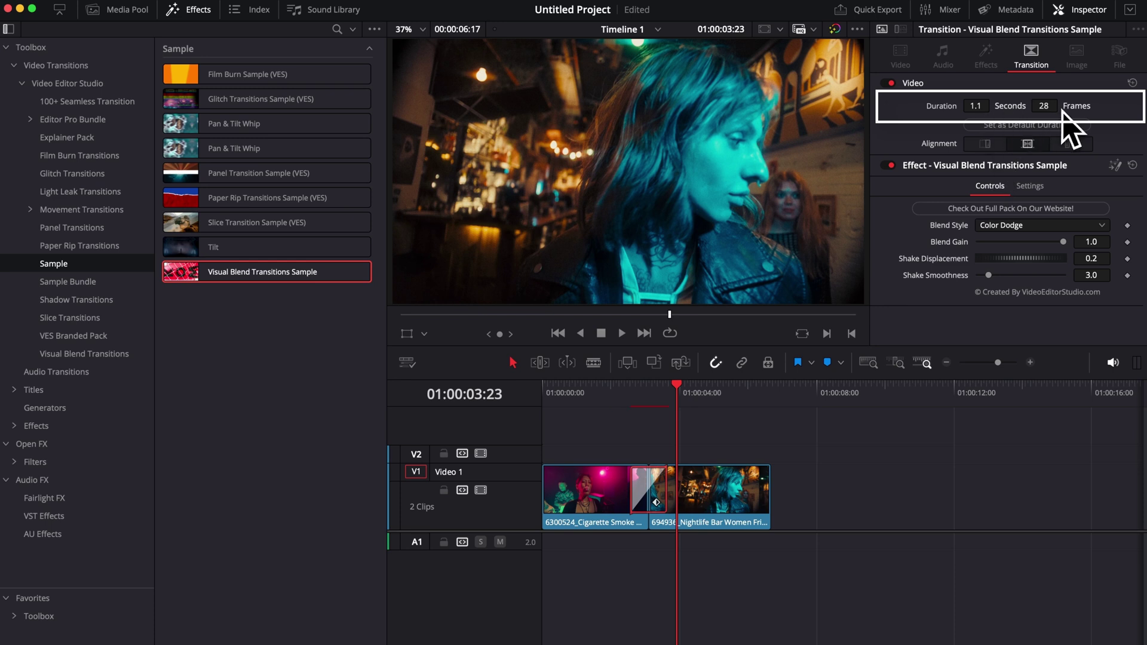
drag(633, 398, 635, 399)
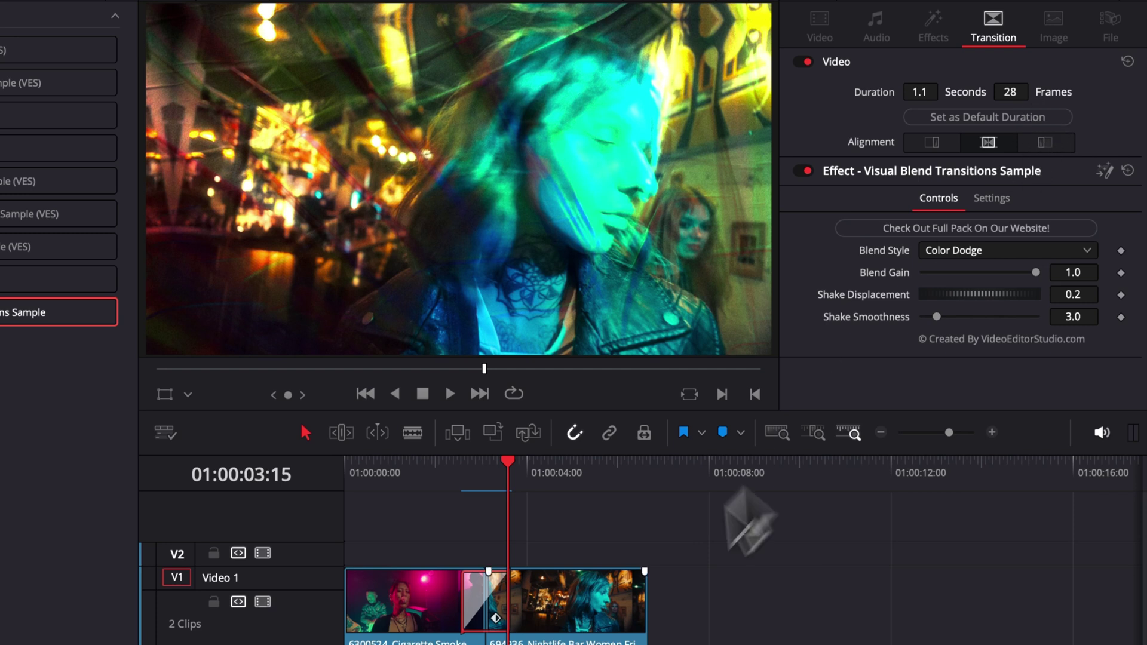
Step: Replay the 1.1-second transition, then shorten it from its left edge to 0.5 seconds (12 frames)
key(slash)
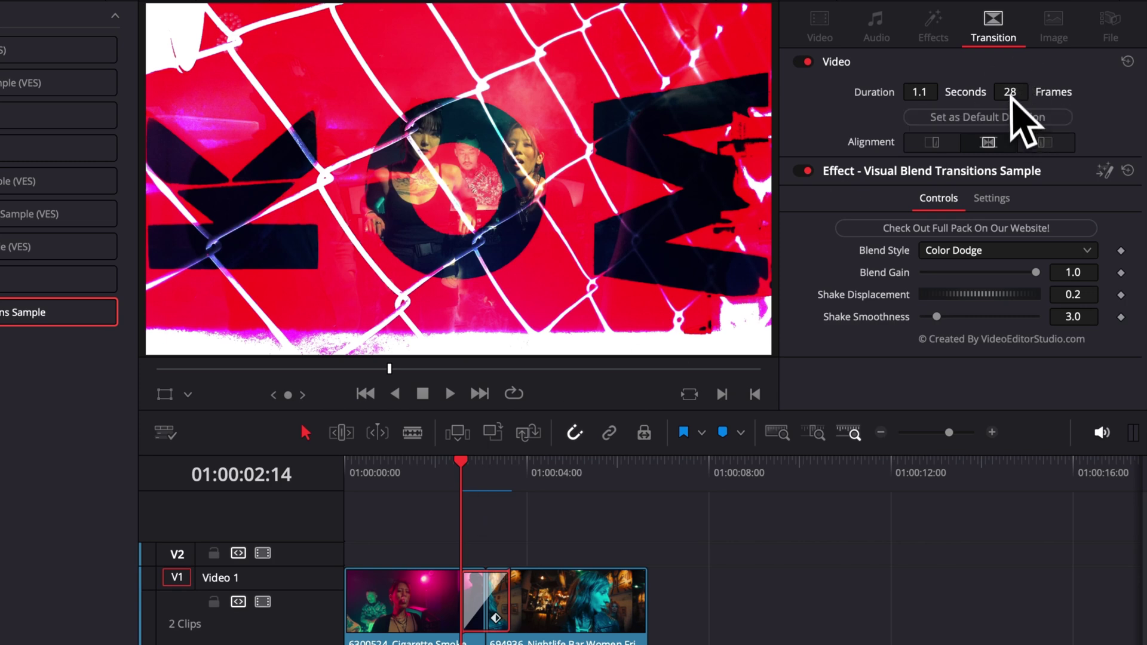
key(space)
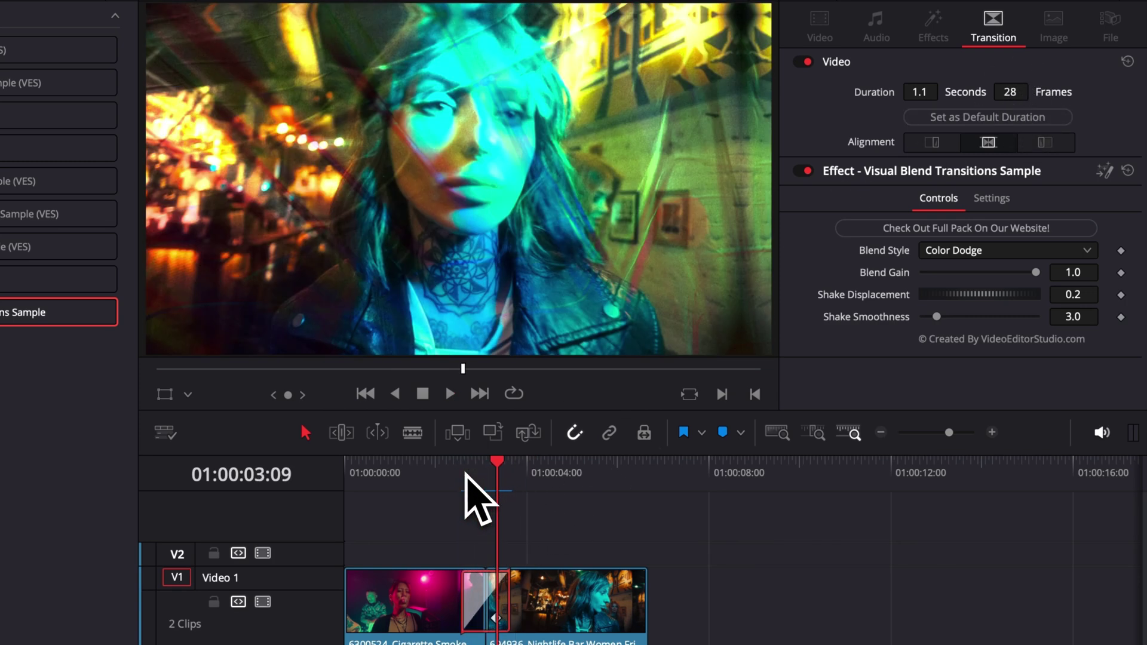
drag(462, 612, 474, 614)
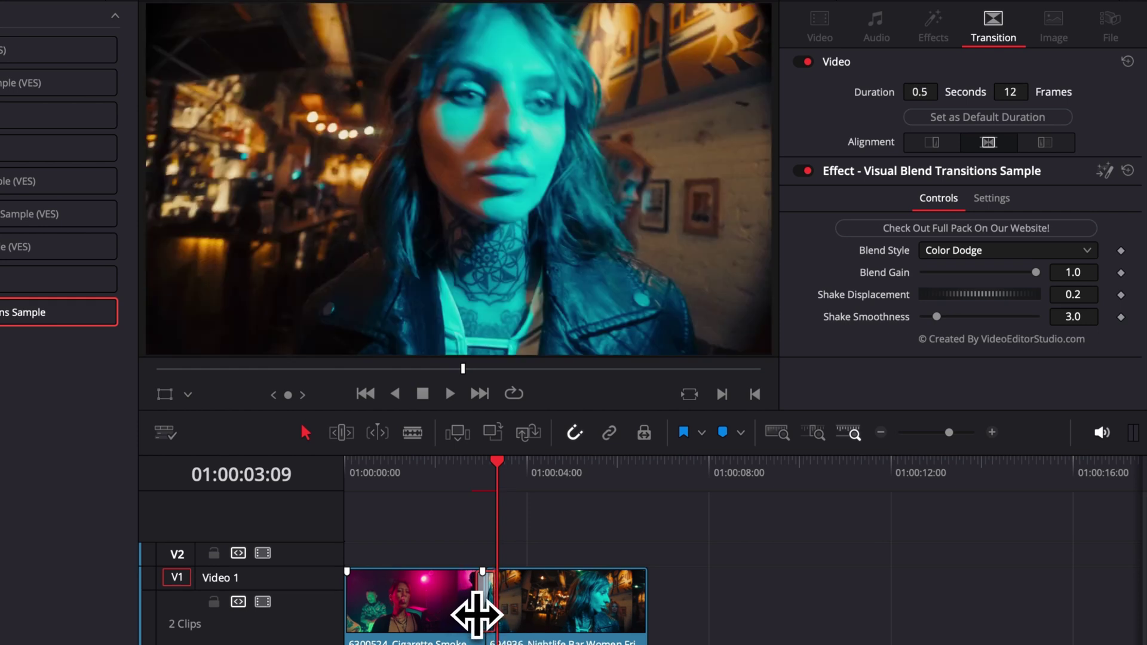
Step: Play the shortened transition and stop on a frame mid-blend
click(457, 478)
key(space)
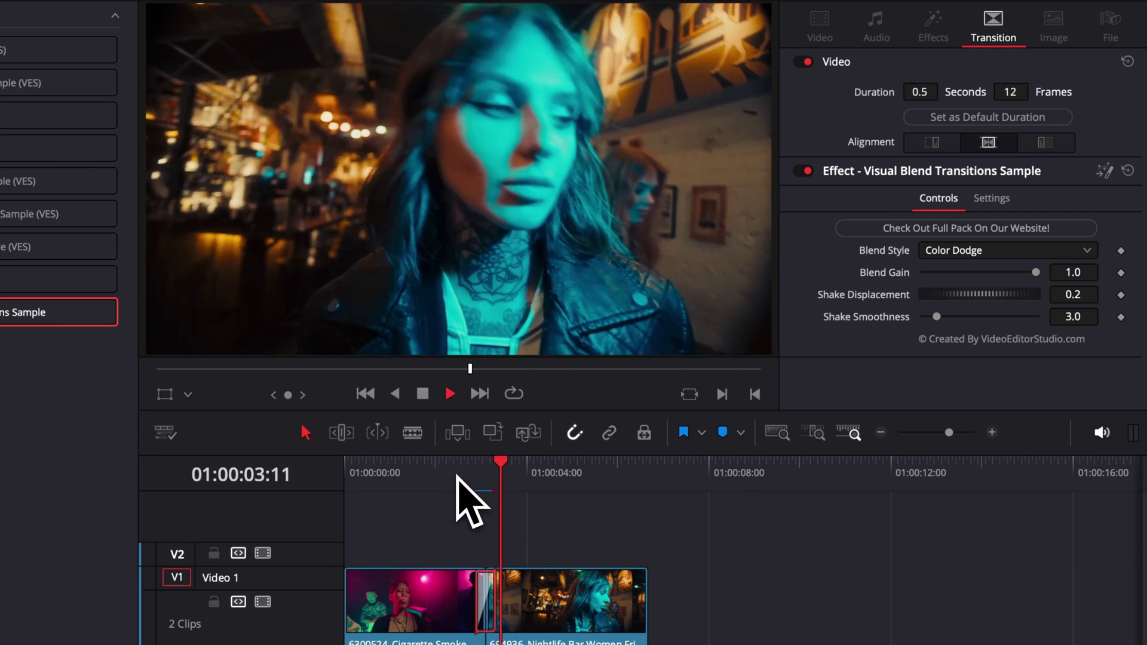
key(space)
click(481, 467)
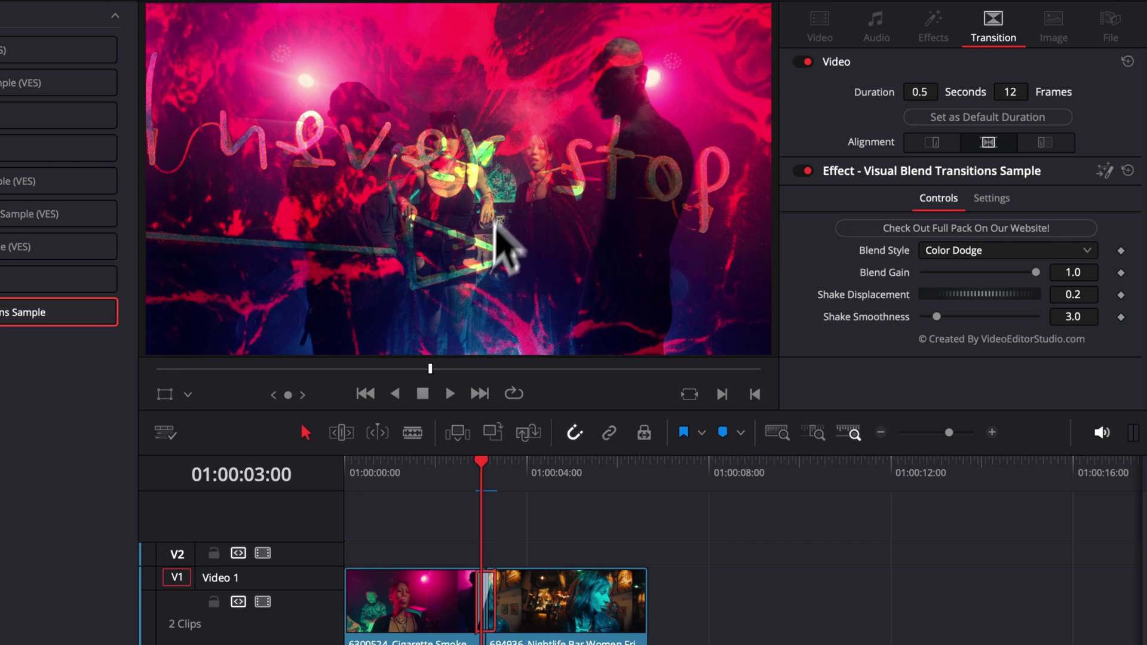
Step: Try the Multiply, Color Burn and Overlay blend styles on the transition
click(954, 251)
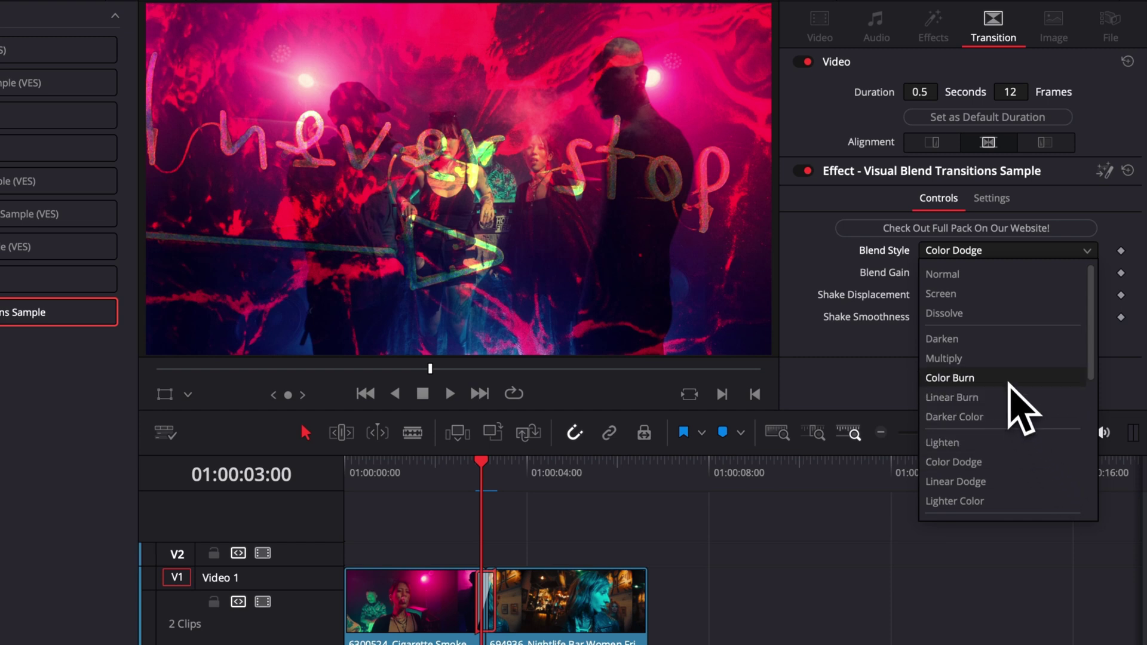
click(944, 359)
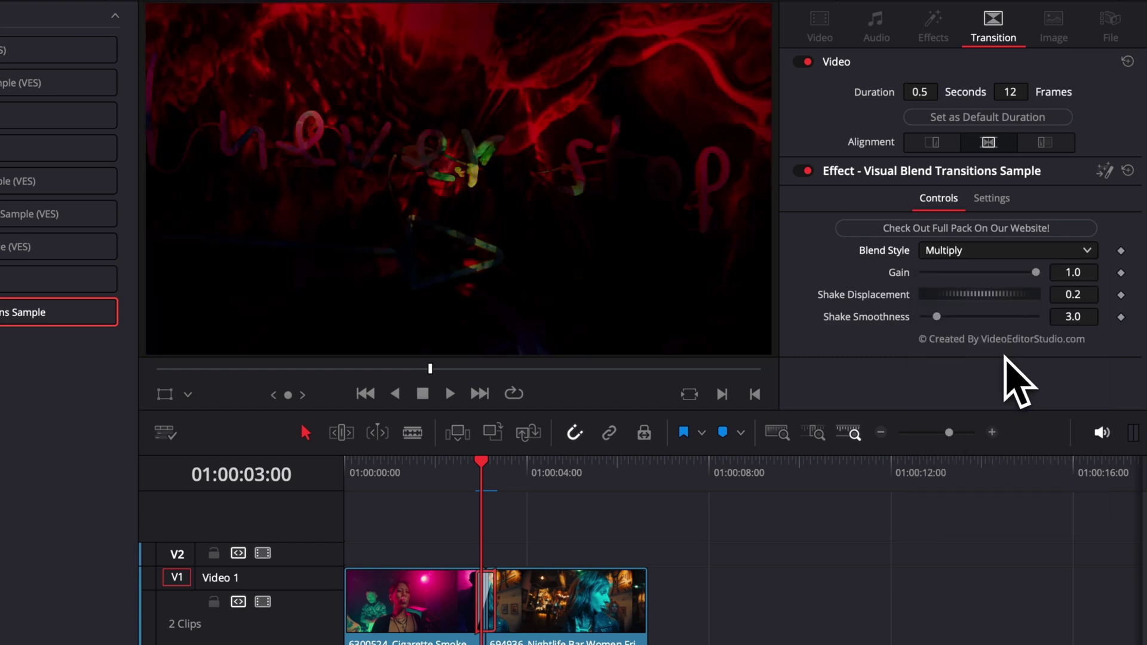
click(961, 252)
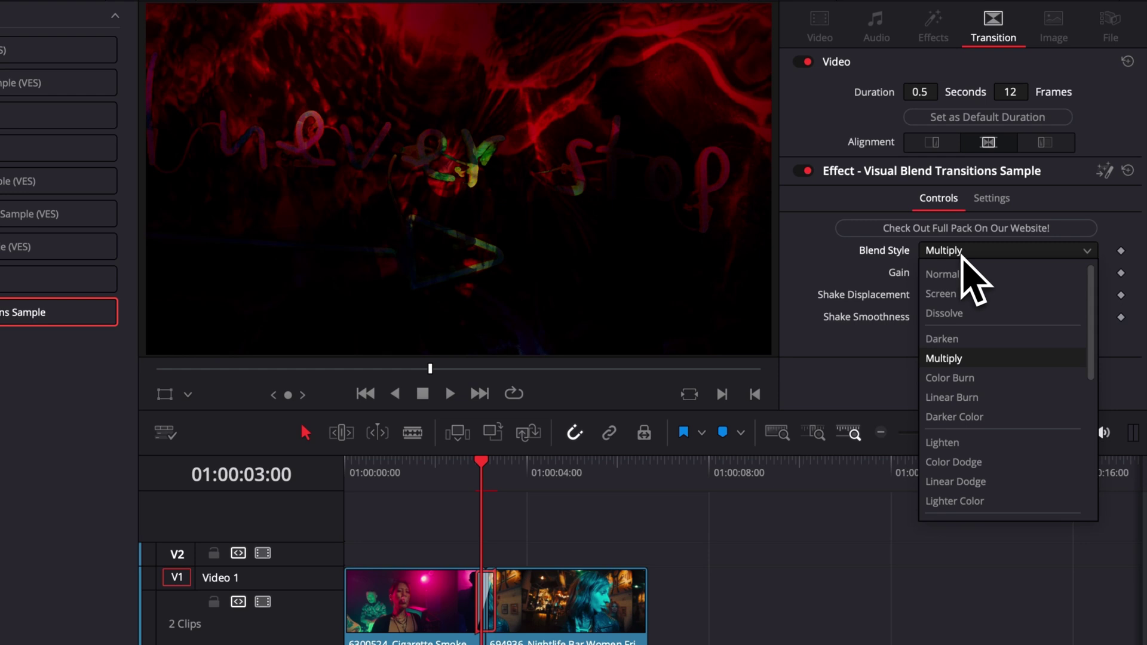
click(1011, 378)
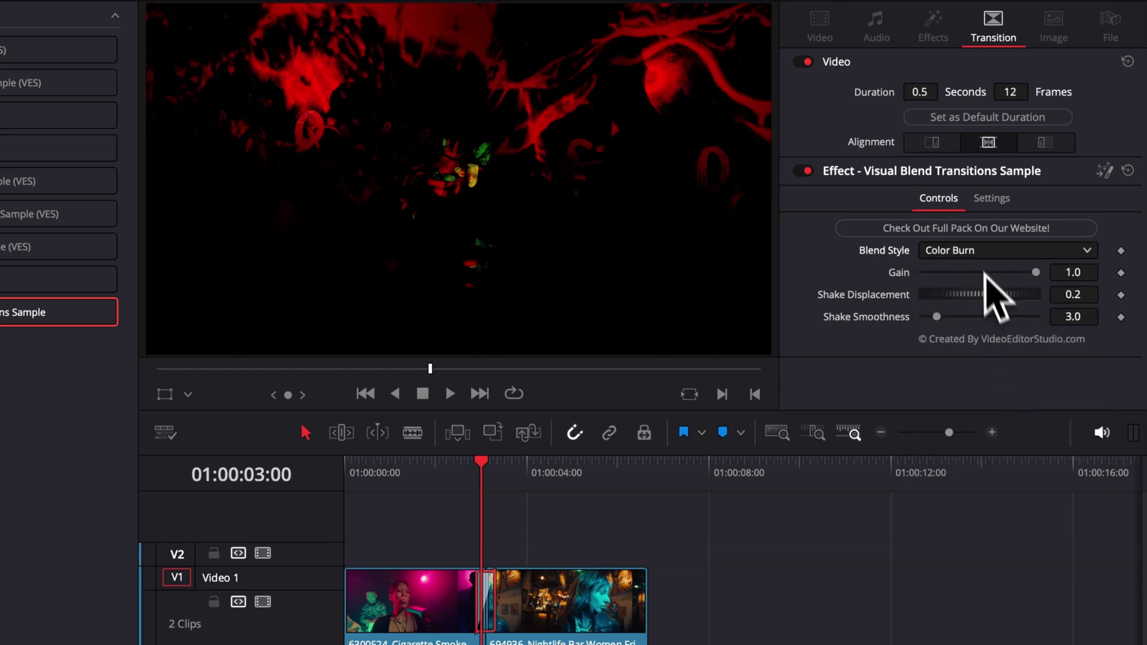
click(932, 251)
click(997, 464)
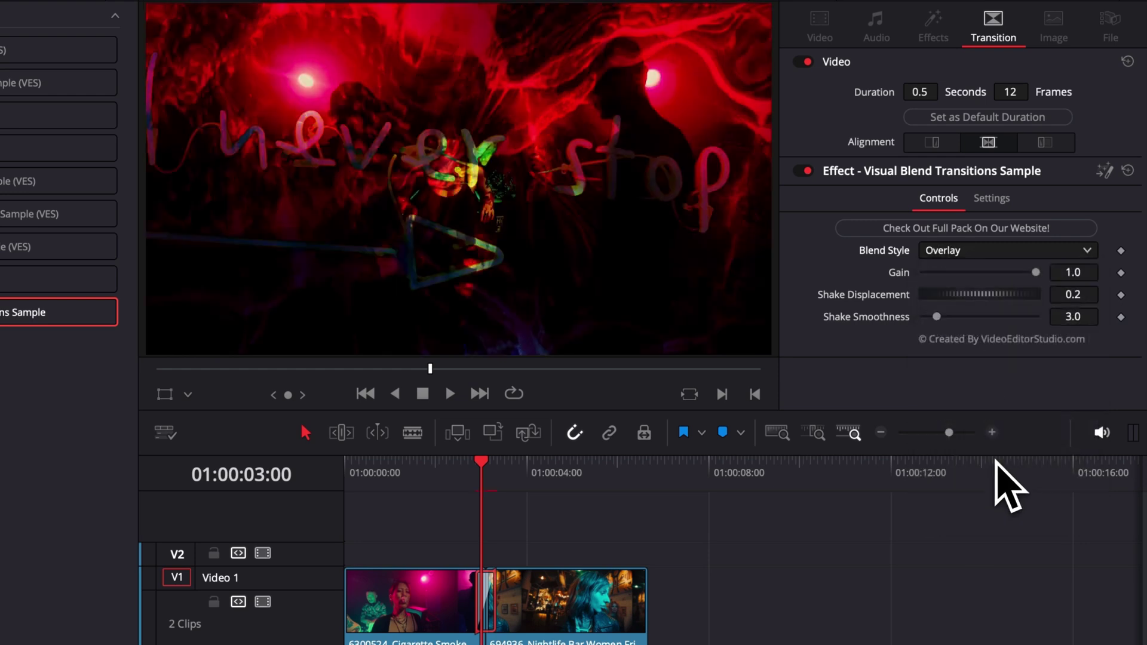
Step: Try Difference and the remaining blend styles, ending on Color Dodge
click(962, 251)
scroll(975, 382, down, 3)
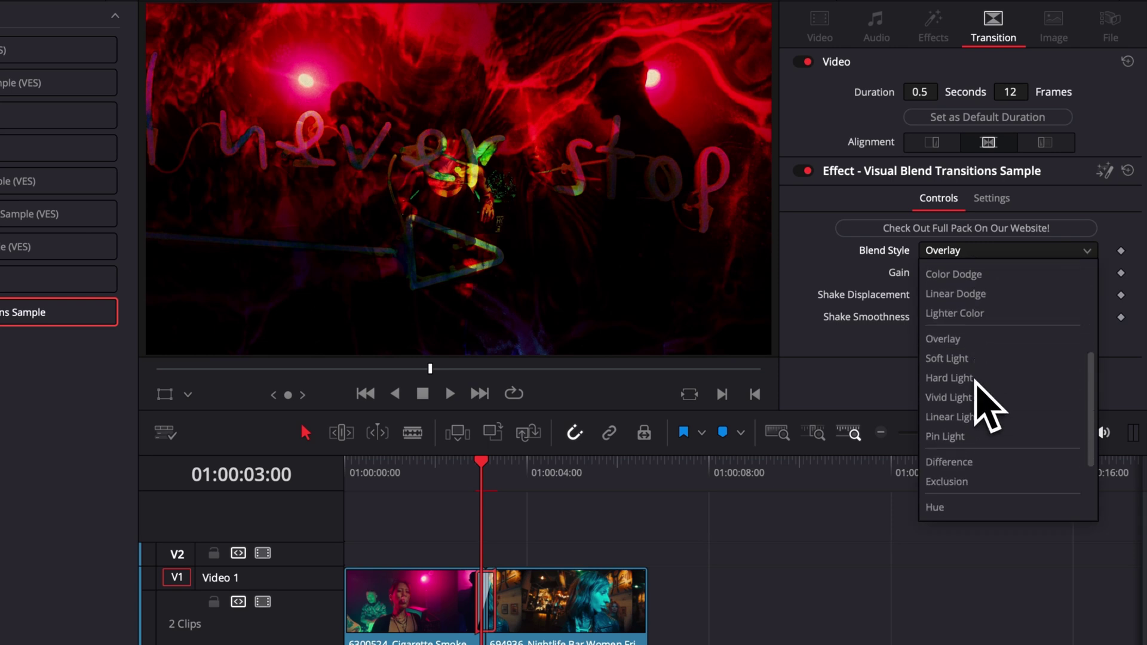
scroll(979, 385, down, 1)
click(963, 421)
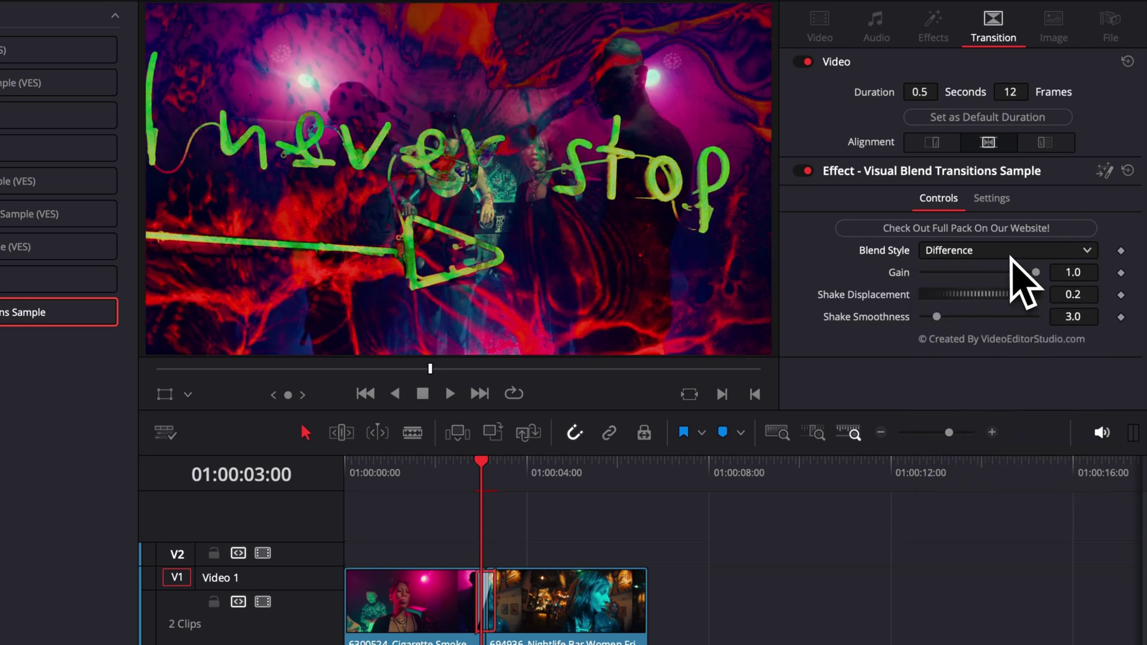
click(1022, 254)
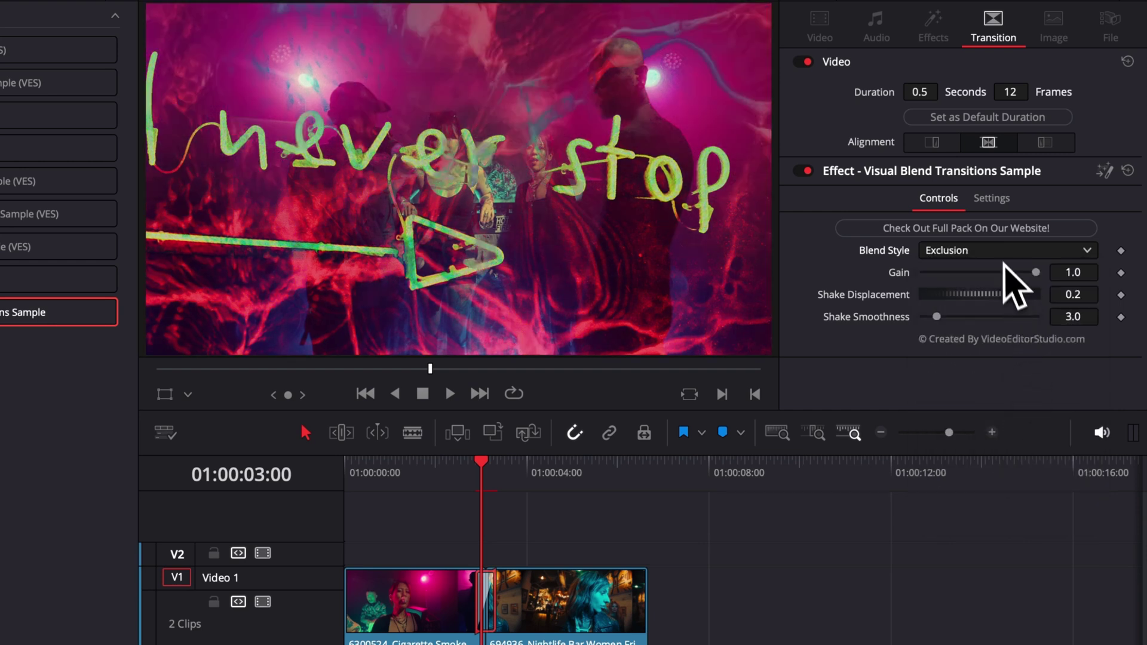
click(1004, 258)
click(988, 421)
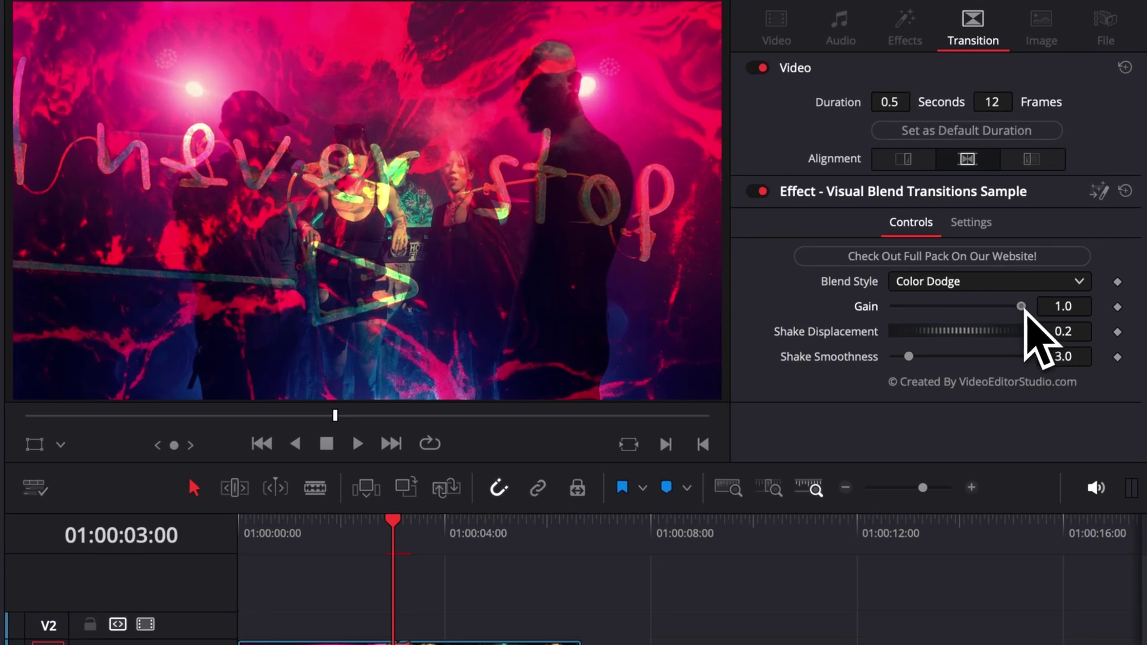
Step: Adjust the transition's Gain while replaying the blend, ending at 0.835
mouse_move(1016, 309)
mouse_down()
mouse_move(954, 321)
mouse_move(1017, 297)
mouse_move(1016, 322)
mouse_move(1007, 312)
mouse_up()
key(Left)
key(Left)
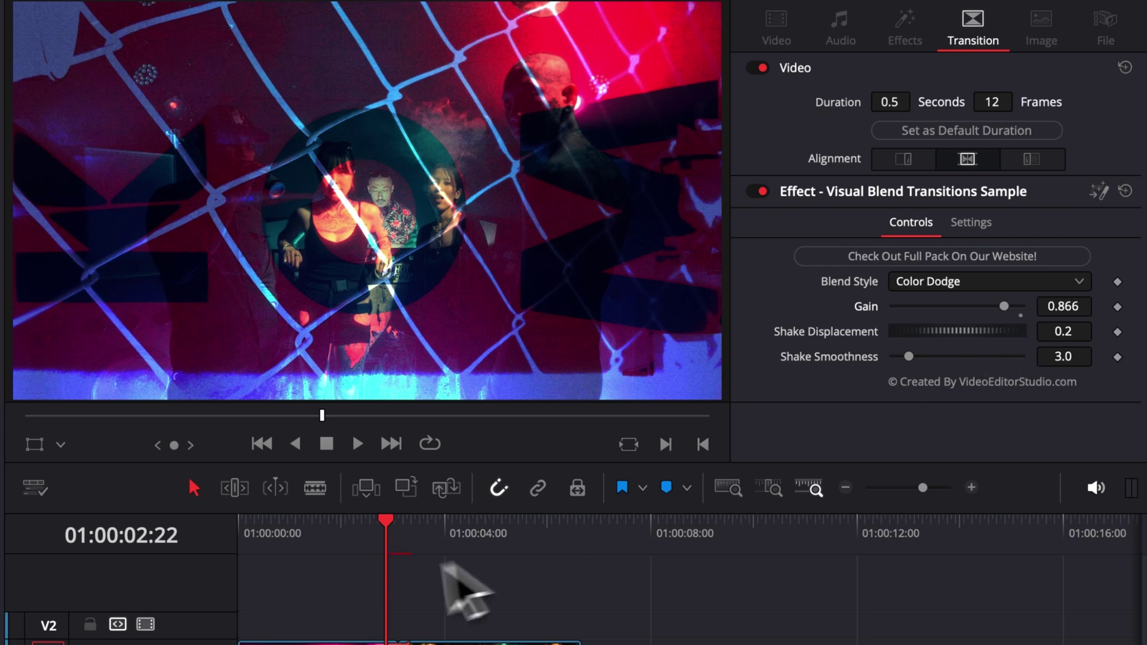
click(369, 557)
key(space)
click(368, 544)
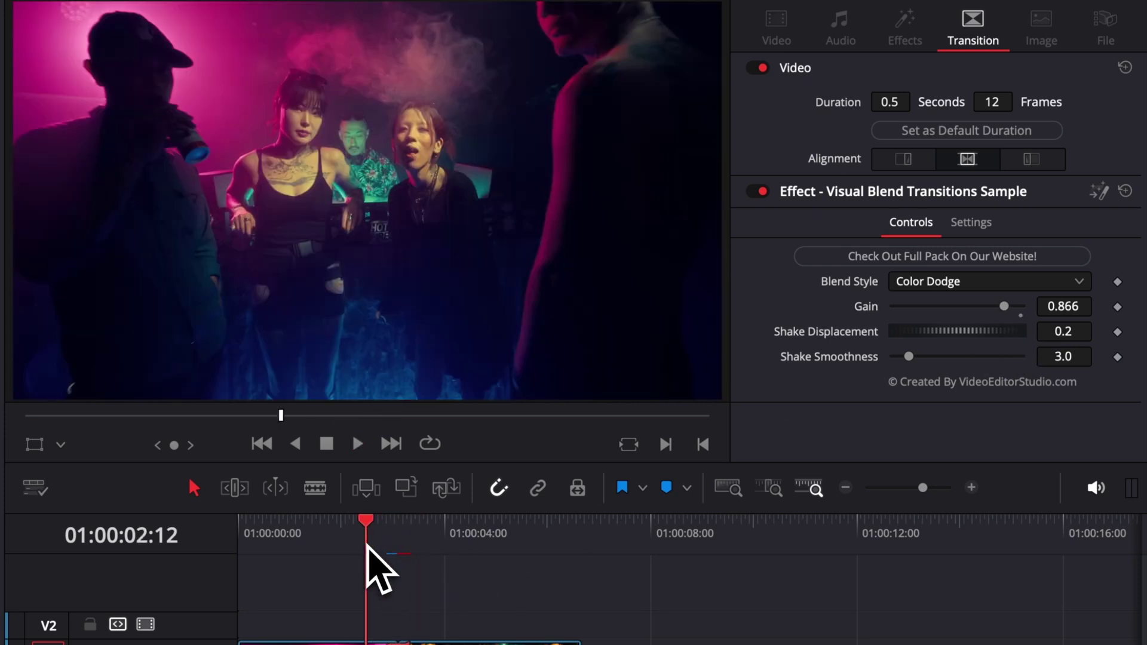
key(space)
drag(1007, 312, 1028, 329)
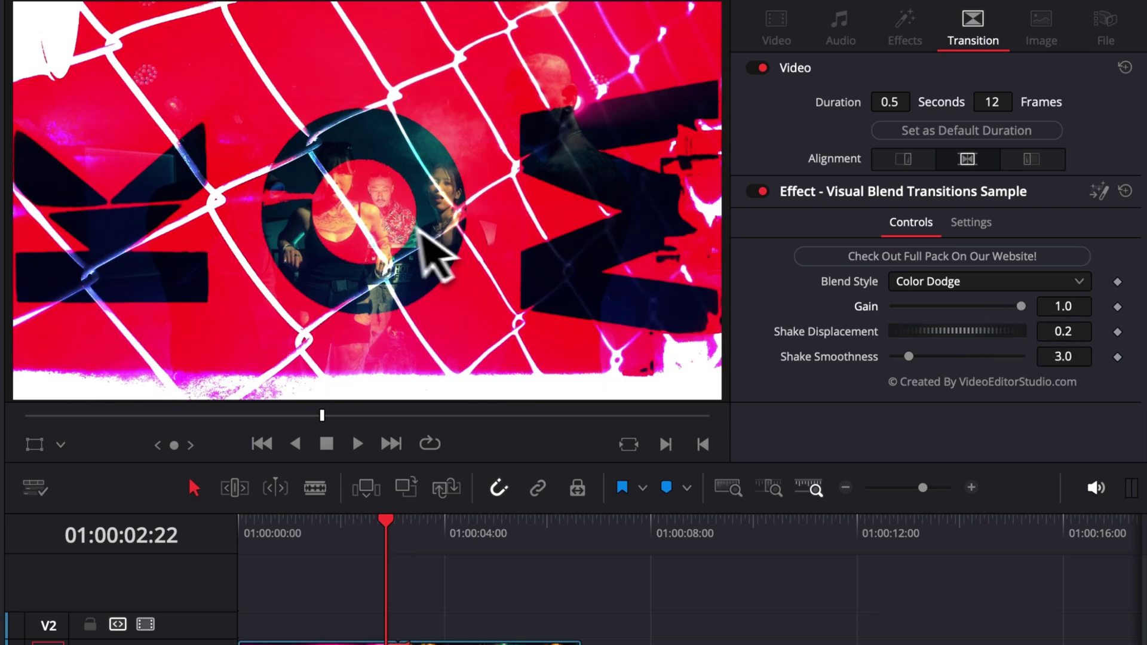
drag(1026, 307, 1003, 311)
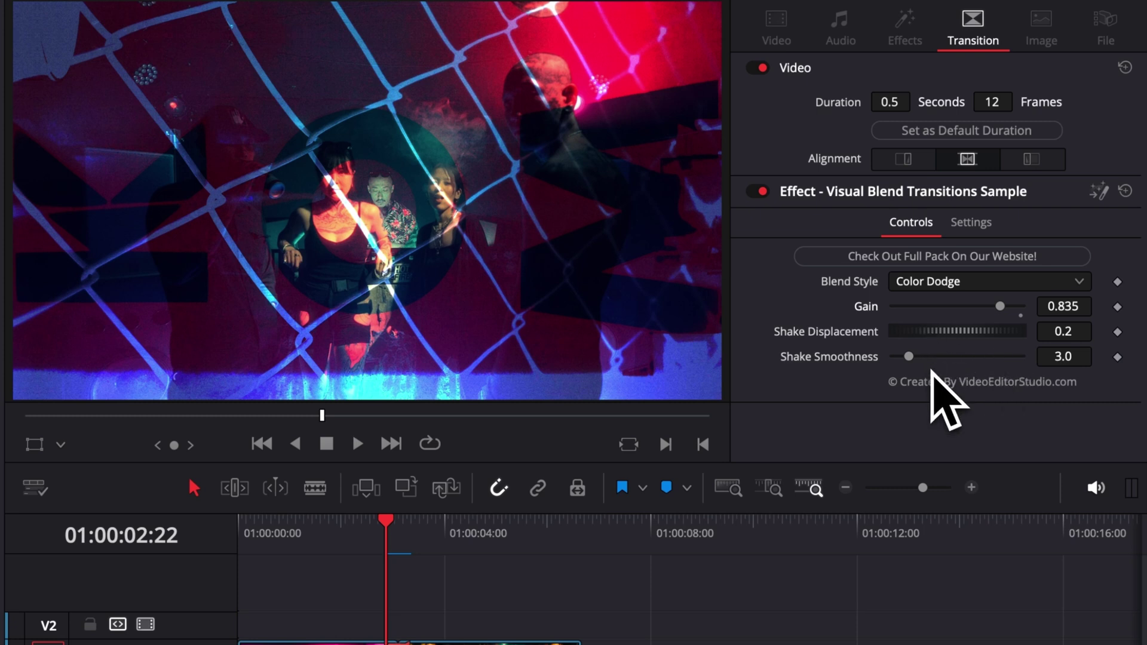
Step: Set Shake Displacement to 0.662 and Shake Smoothness to 0.001
key(Right)
drag(1059, 334, 1138, 335)
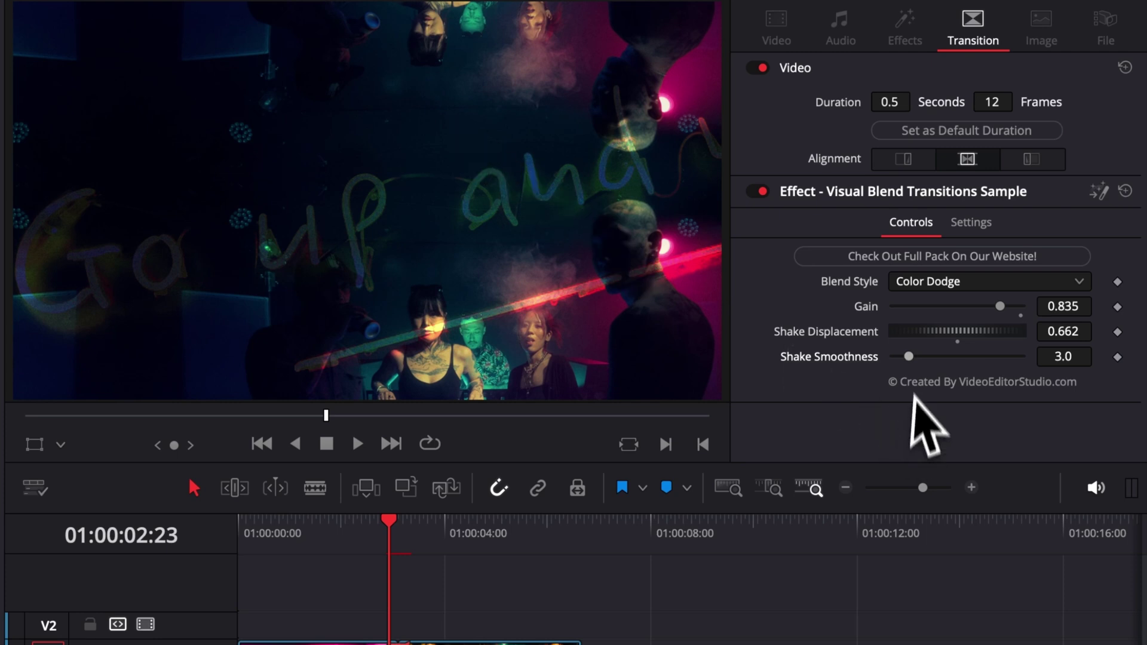
drag(909, 357, 895, 357)
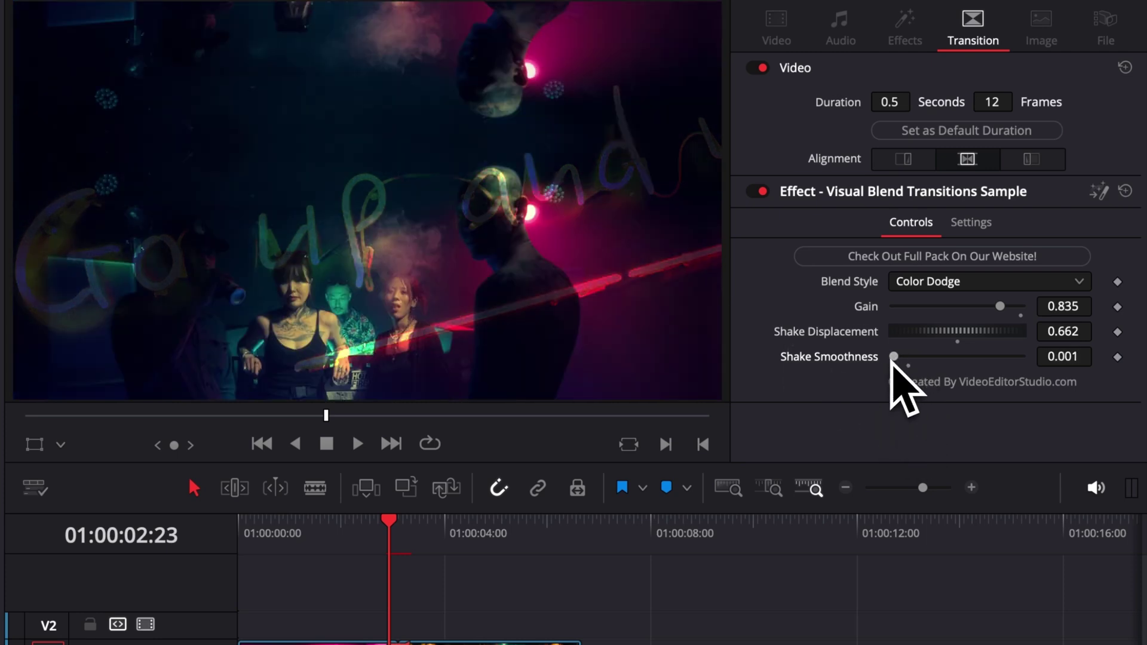
Step: Step through the transition frames, raising Shake Smoothness to 25.0 then back to 0.001
key(Right)
key(Right)
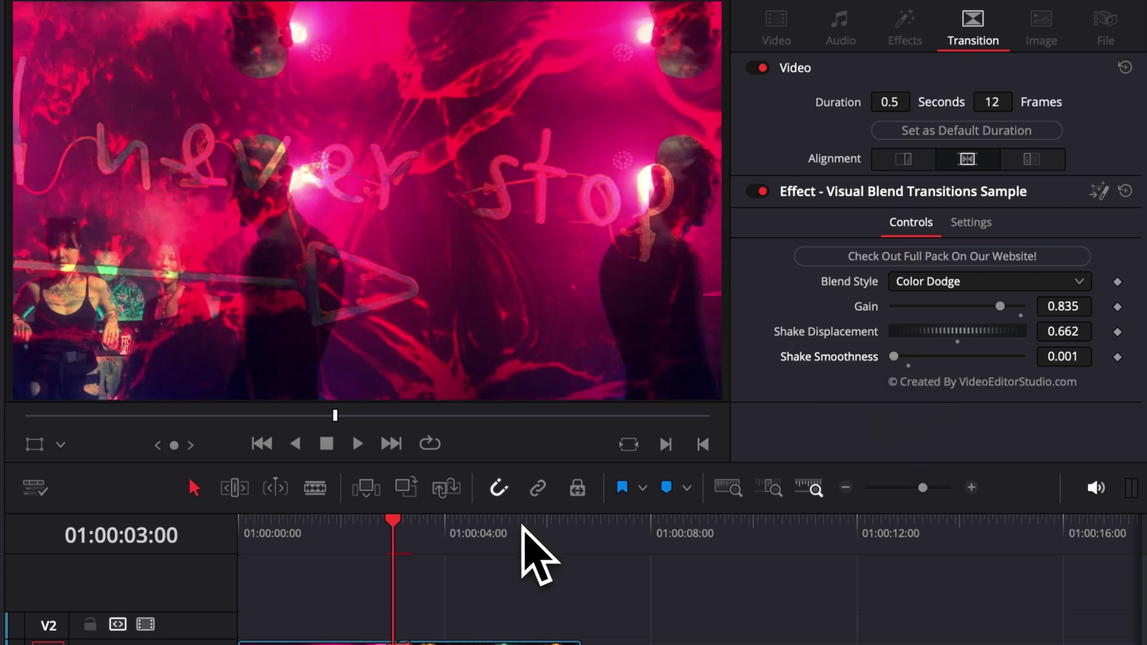
key(Right)
key(Right)
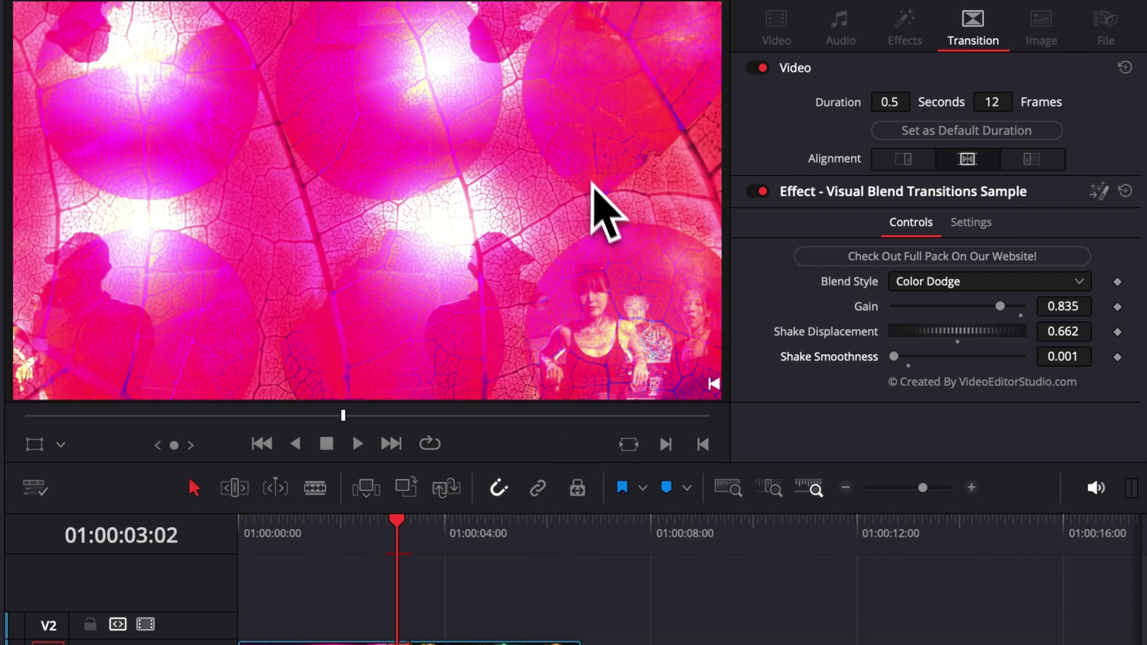
key(Right)
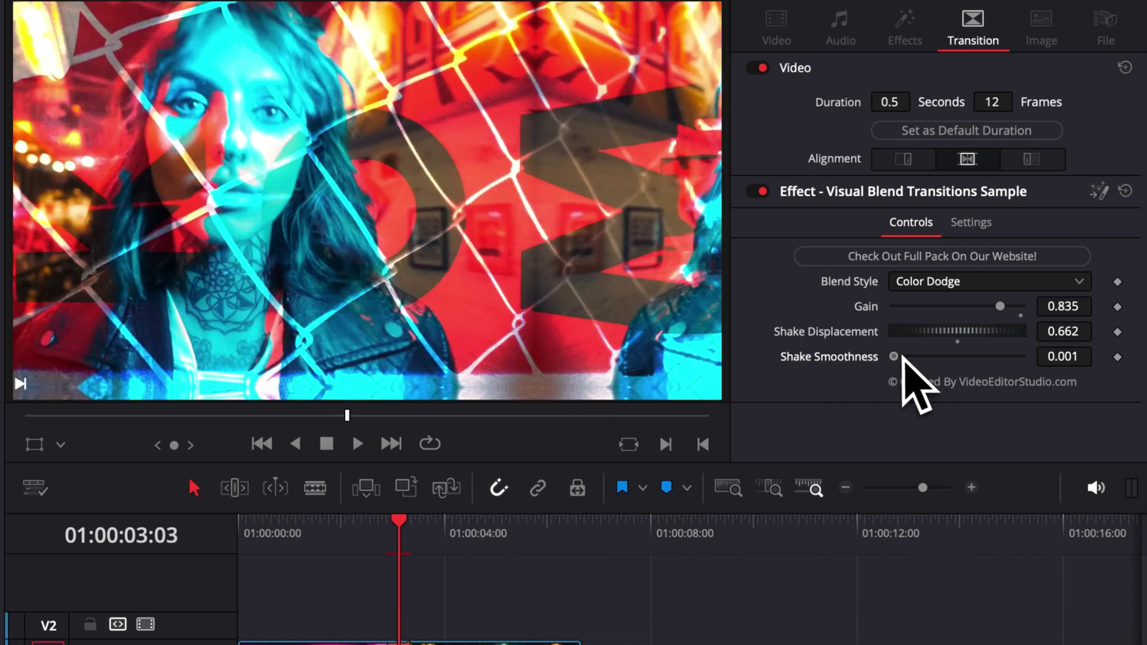
drag(895, 356, 1015, 360)
click(386, 541)
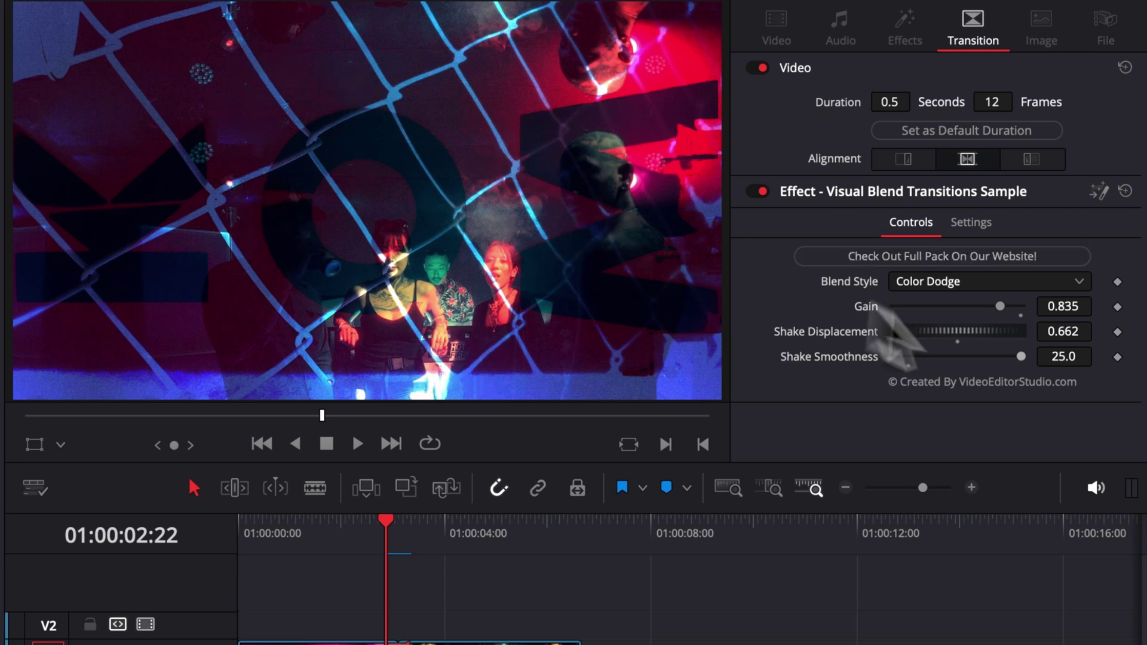
drag(1019, 356, 893, 371)
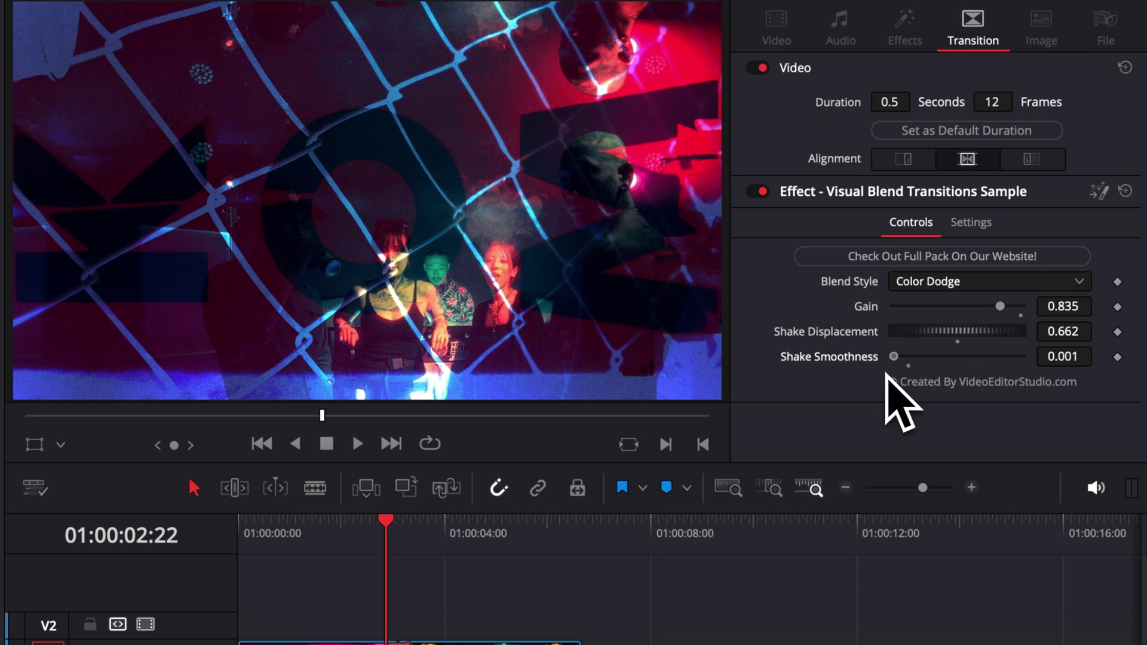
Step: Compare frames at 0.001 smoothness, then set Shake Smoothness to 25.0 and step through again
key(Right)
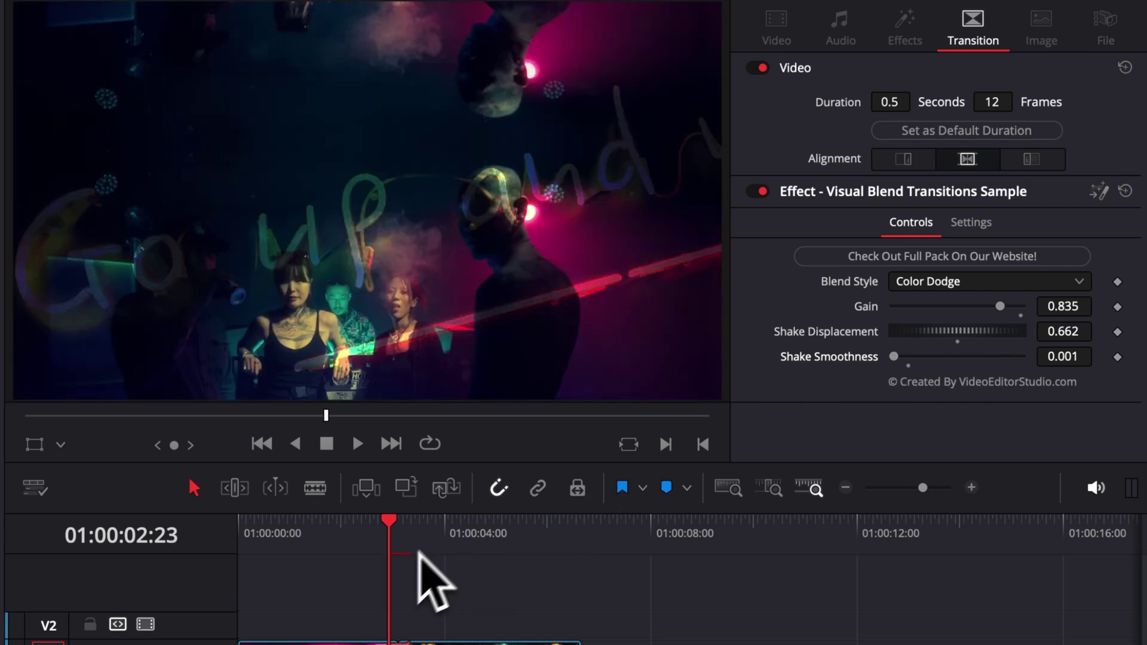
key(Right)
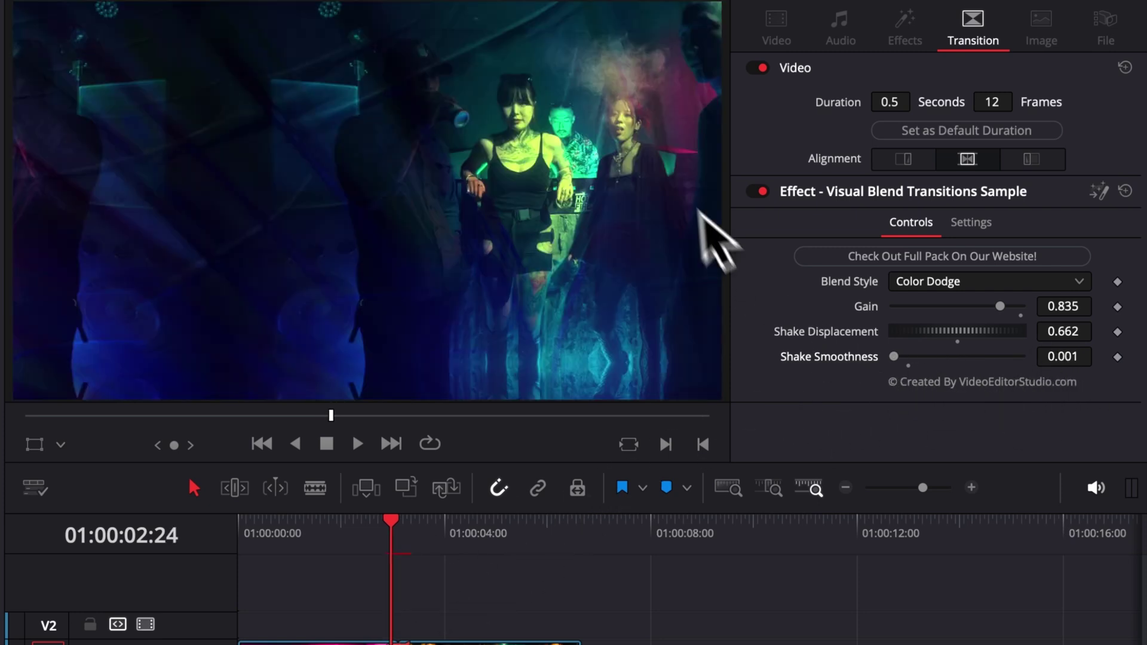
key(Right)
key(Right)
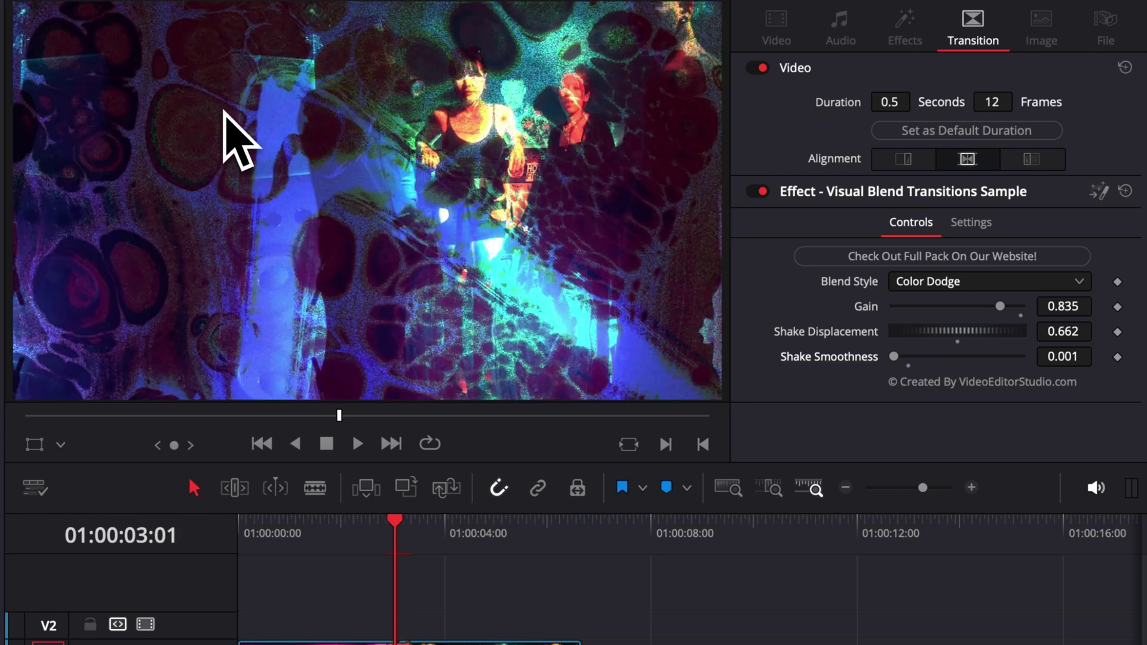
key(Right)
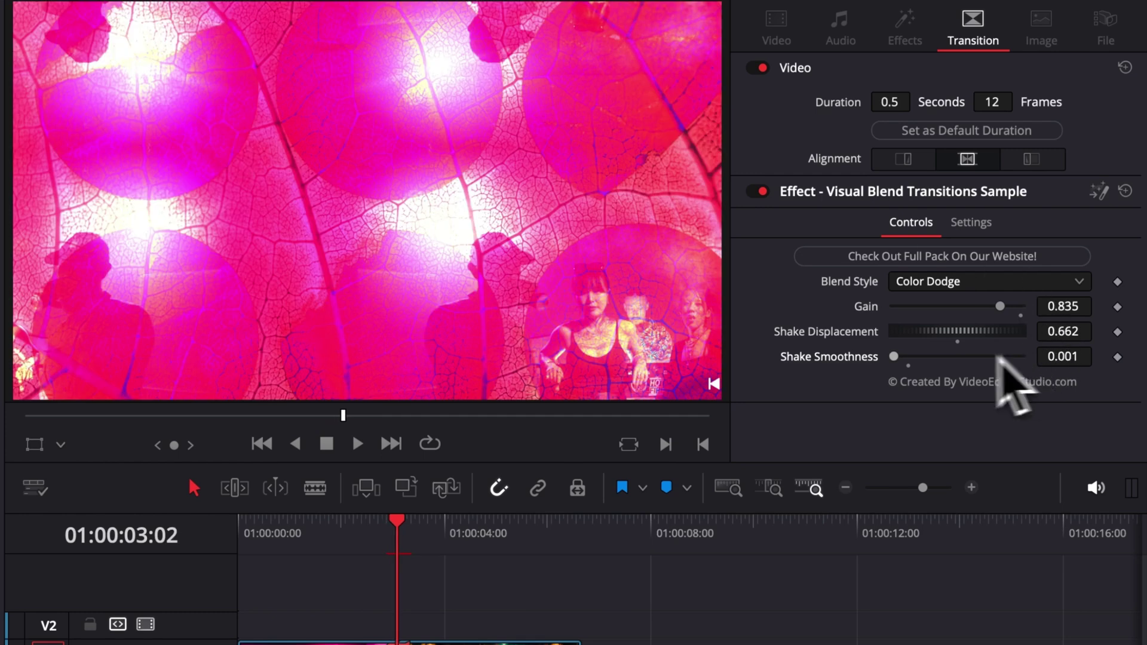
click(1015, 356)
drag(956, 365, 1101, 384)
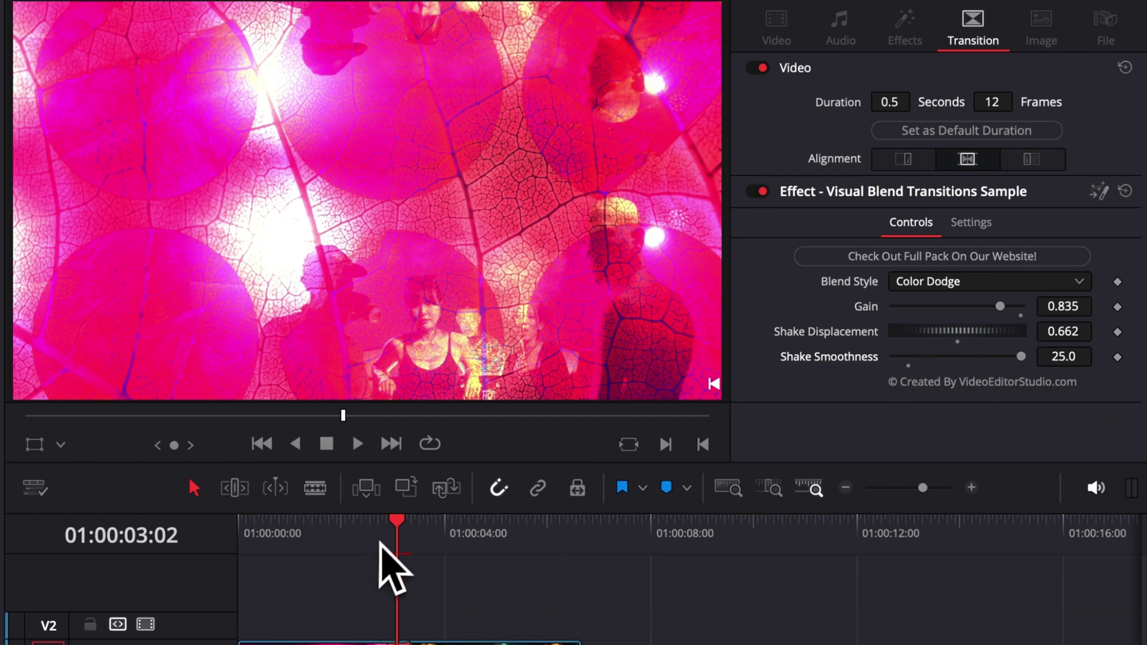
click(389, 534)
key(Right)
key(Right)
key(Right)
key(Right)
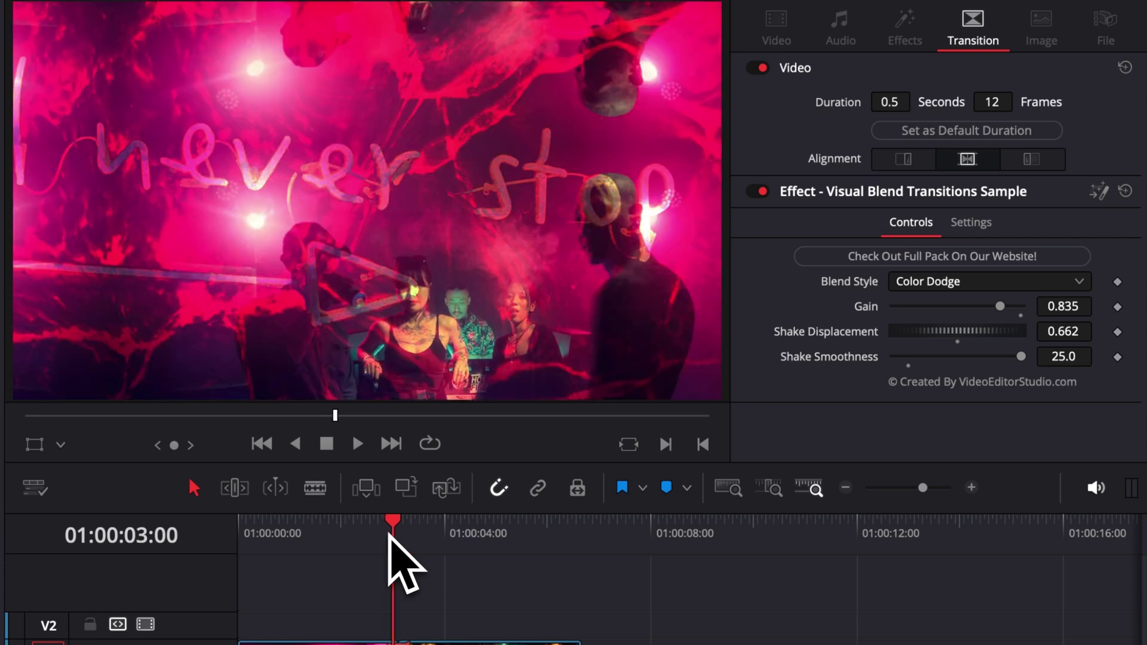
key(Right)
key(Right)
key(Right)
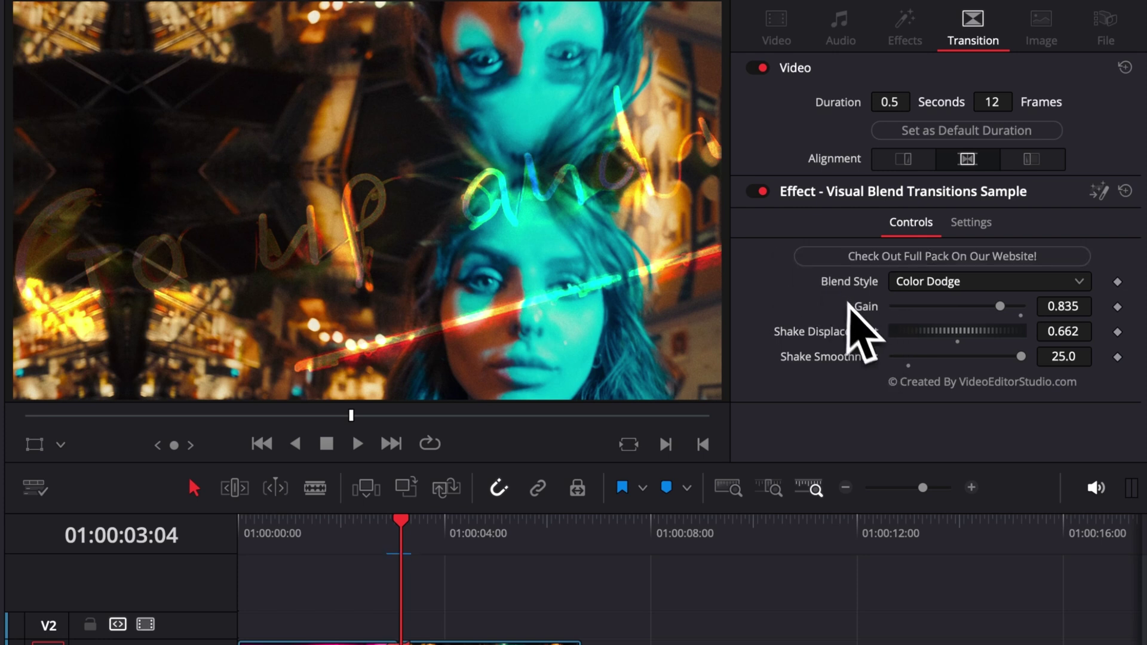
Step: Reset Gain to 1.0, Shake Displacement to 0.2 and Shake Smoothness to its default
double_click(860, 306)
double_click(849, 337)
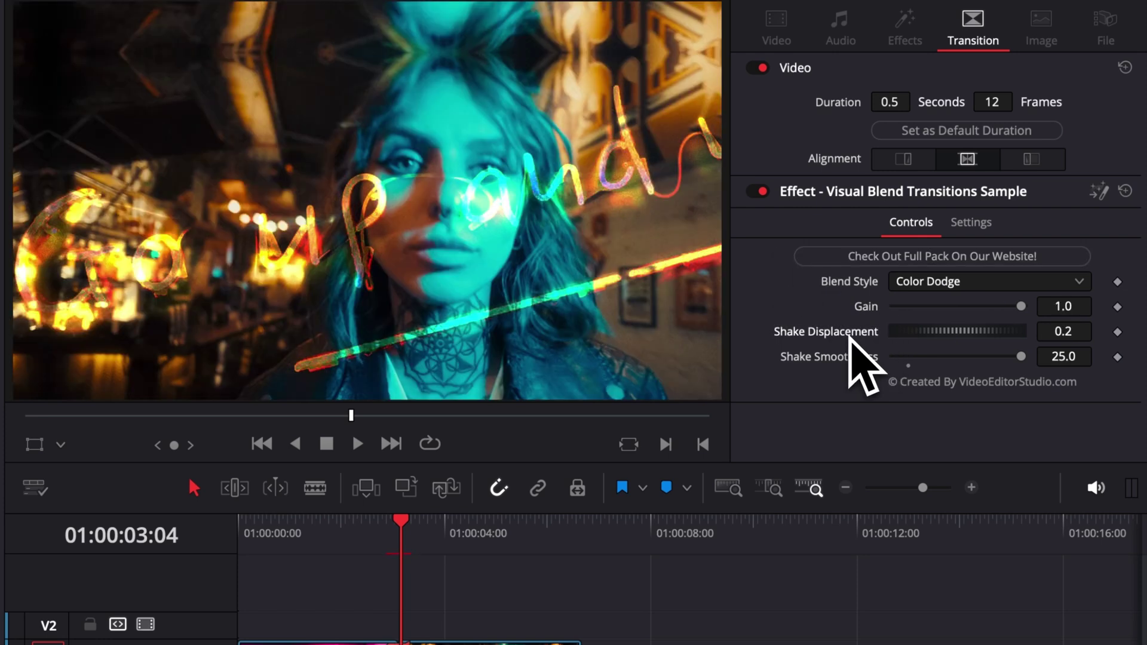
double_click(850, 357)
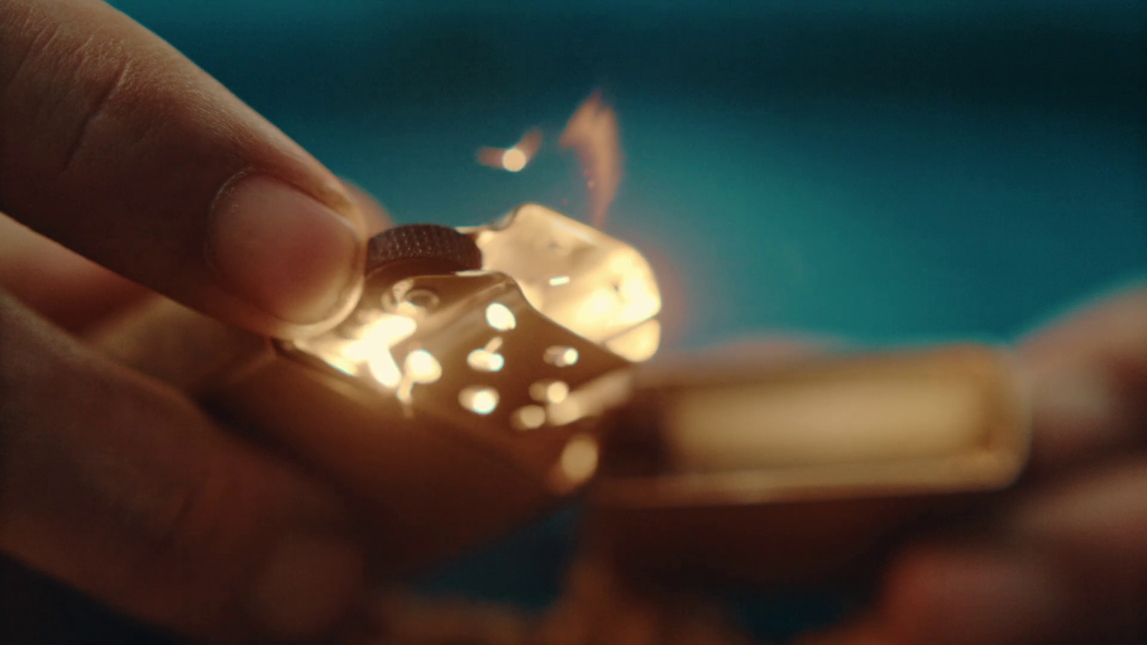